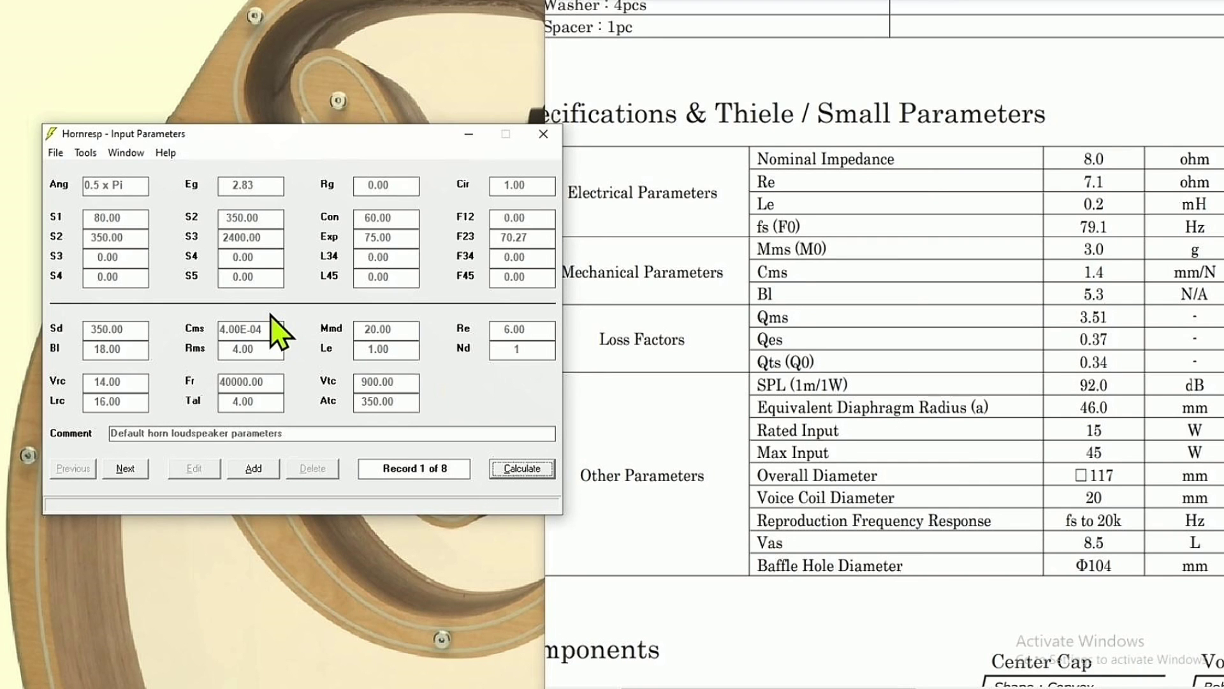
- Add a new record and set the driver's Sd to 66.4 cm2 and Re to 7.1 ohms
click(253, 468)
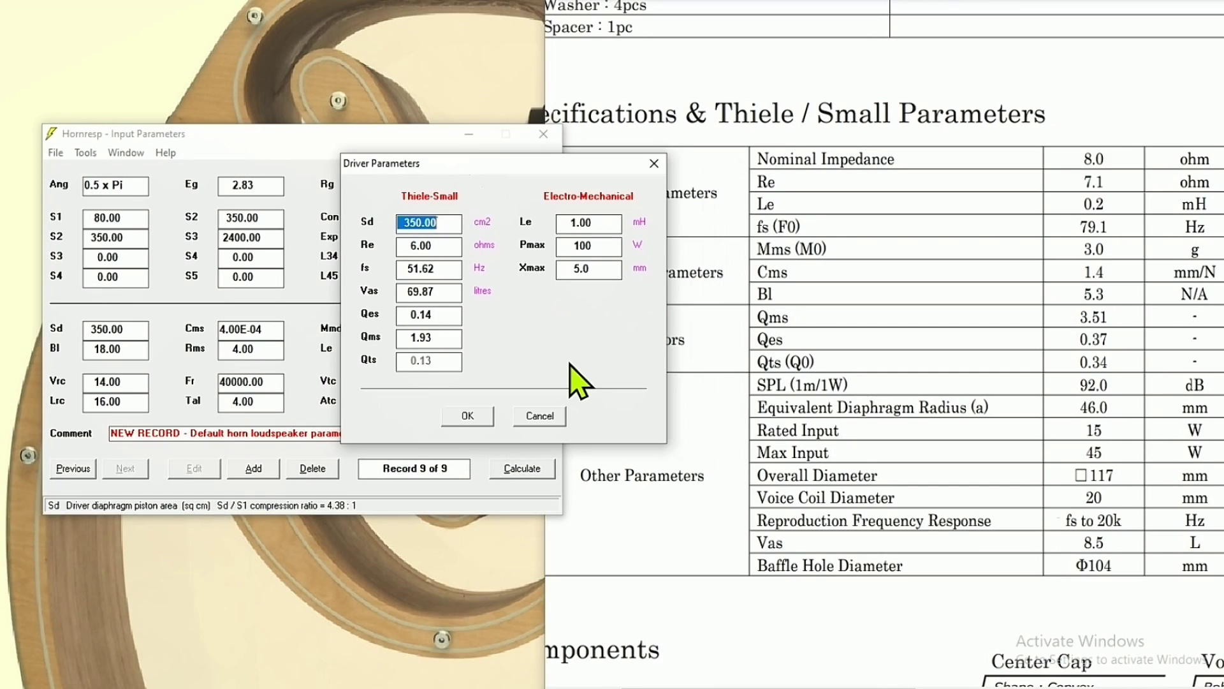
text(66.4)
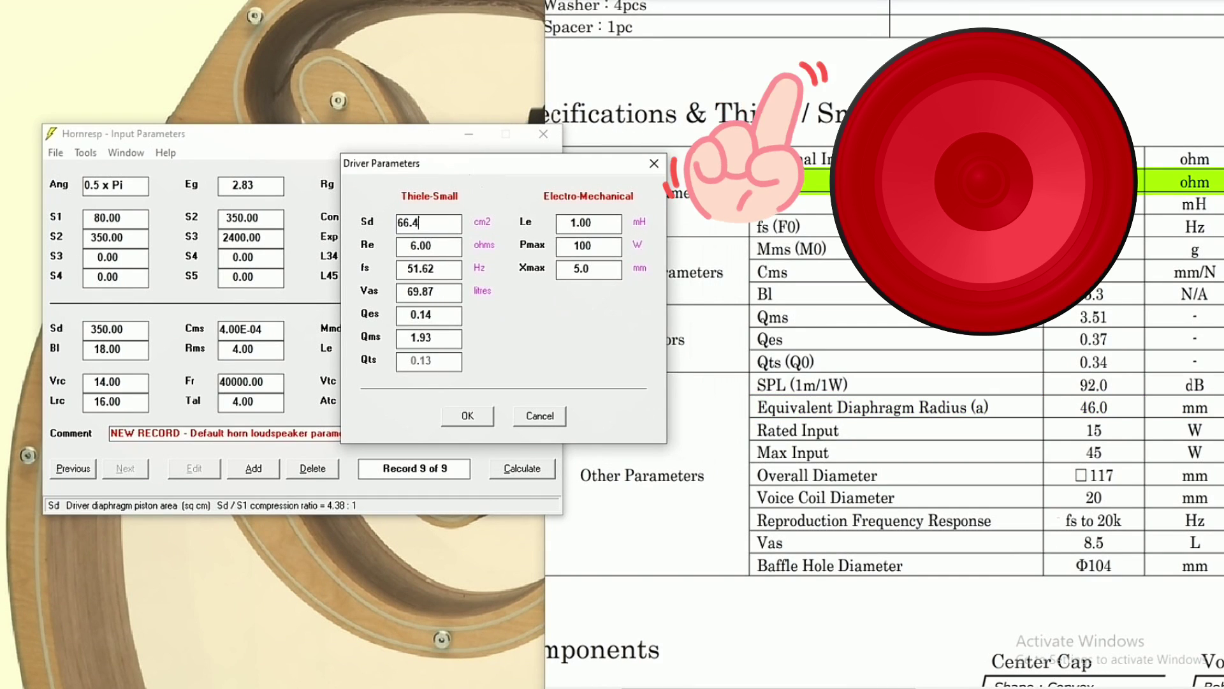
key(Tab)
text(7.1)
key(Tab)
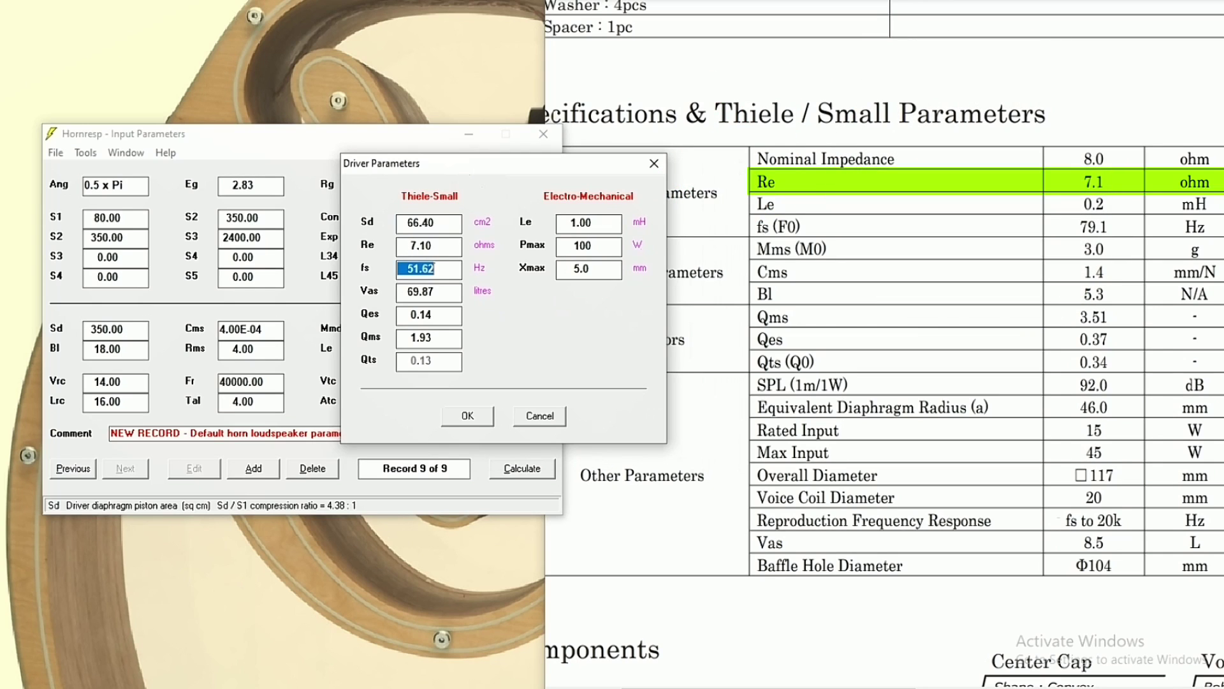
- Set the driver's resonance frequency fs to 79.1 Hz and Vas to 8.5 litres
text(79.1)
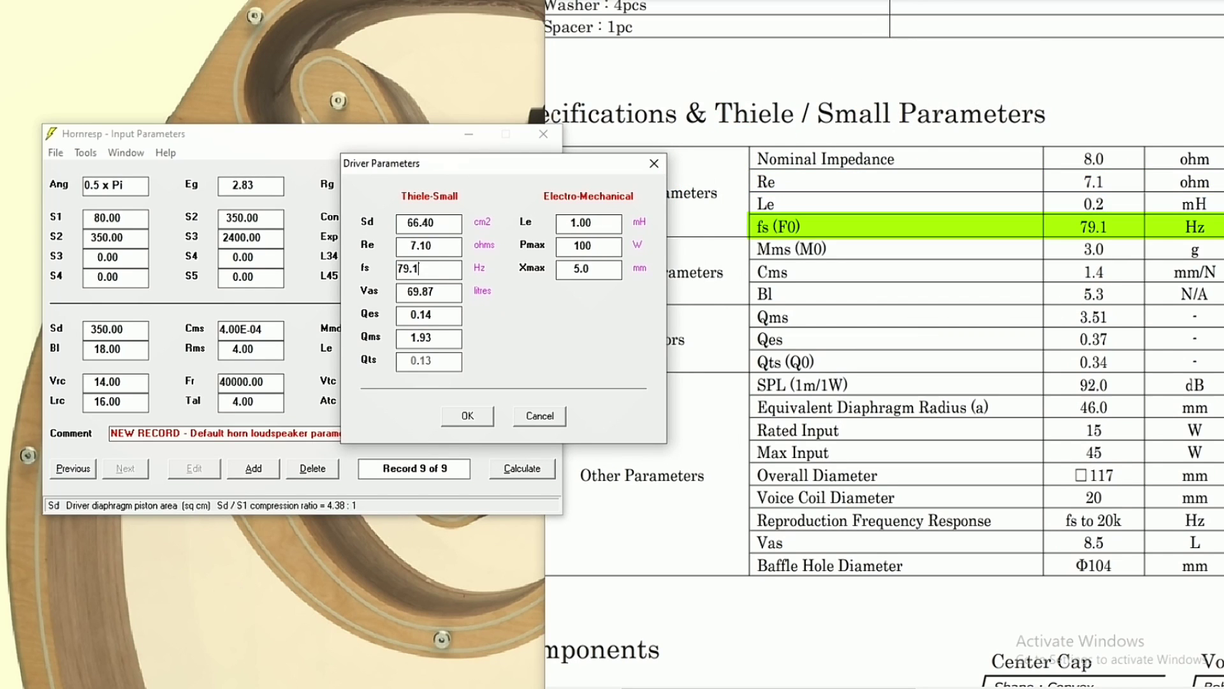
key(Tab)
text(8.5)
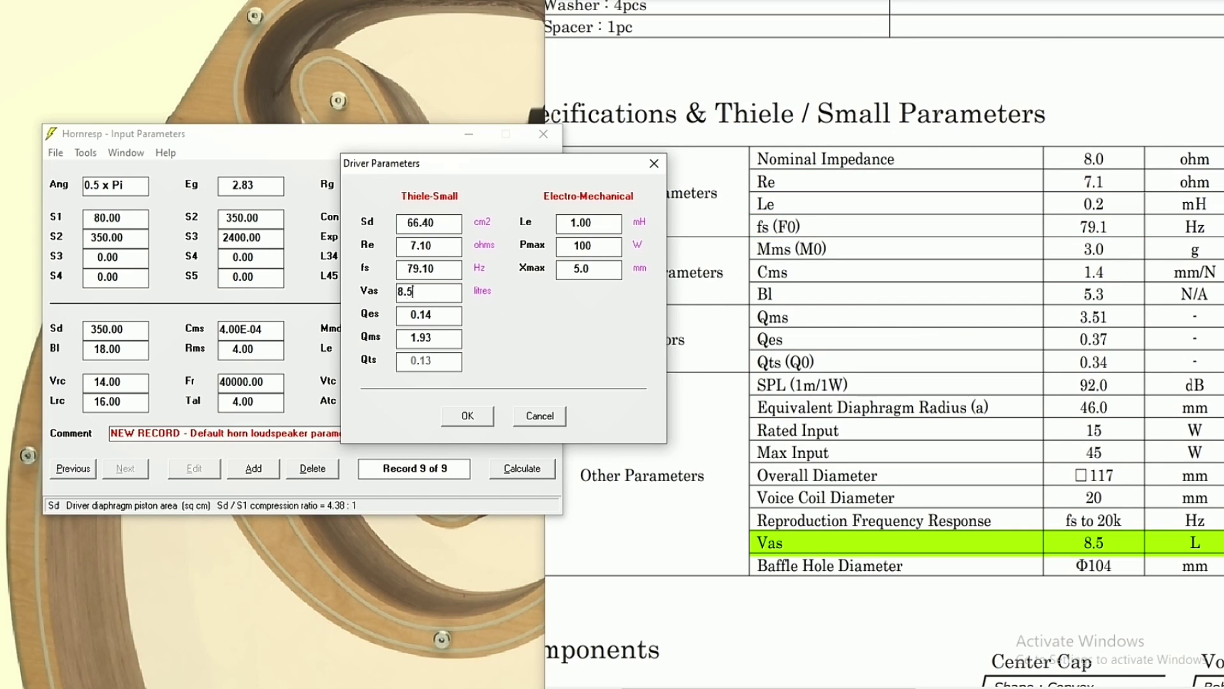
key(Tab)
- Set Qes to 0.37, Qms to 3.51 and Le to 0.2 mH, and accept the driver parameters
text(0.)
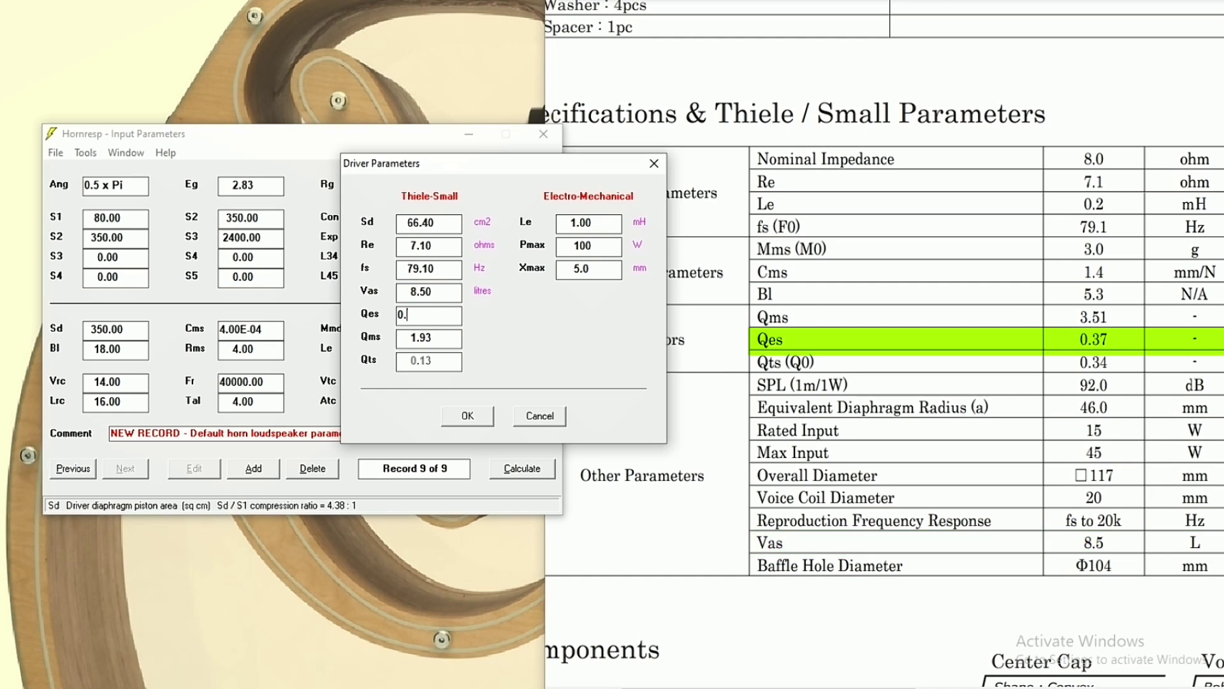
text(37)
key(Tab)
text(3.)
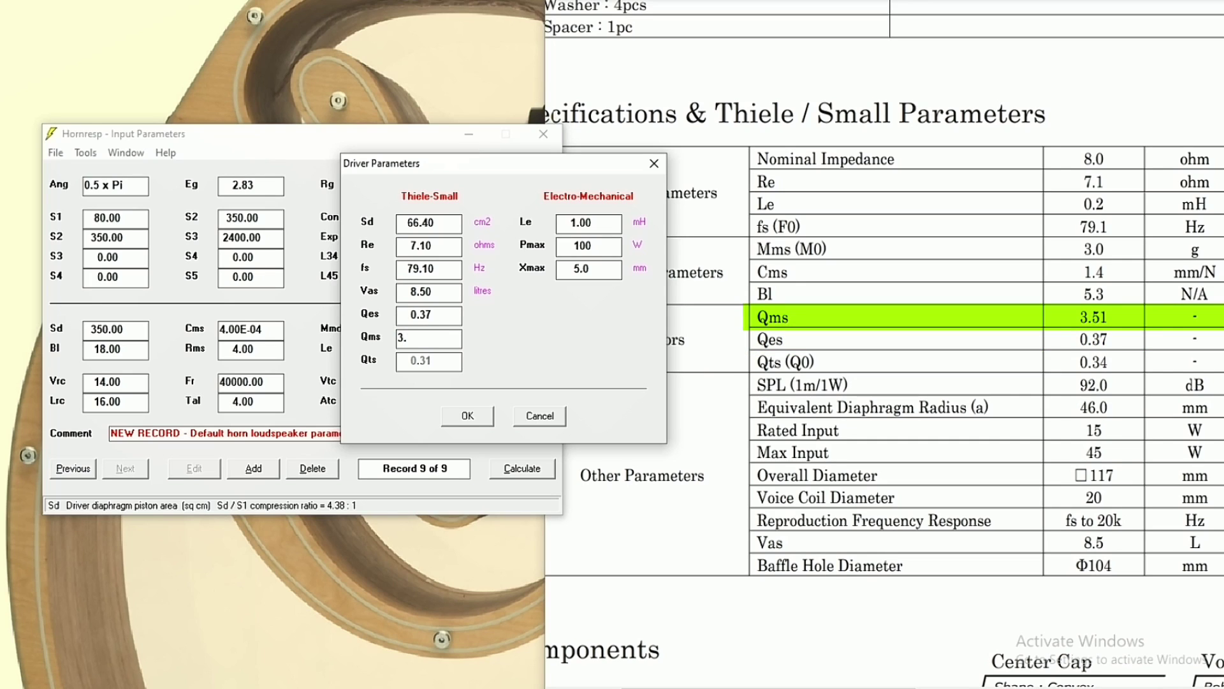
text(51)
key(Tab)
text(0.2)
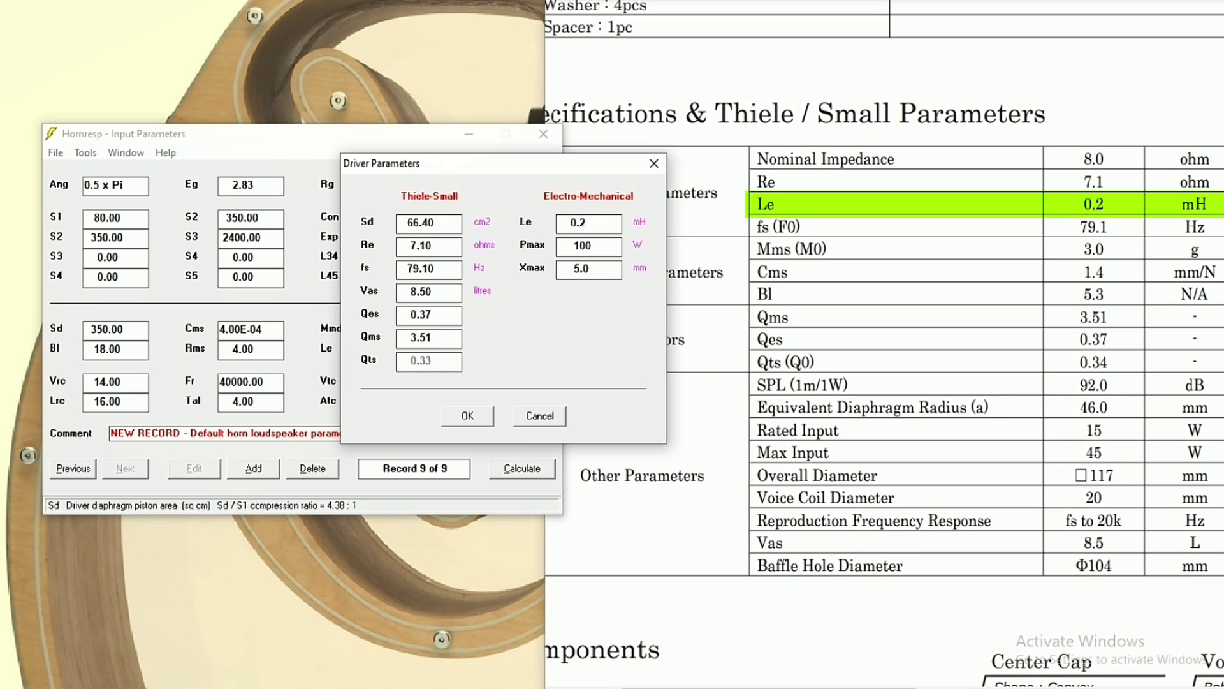
click(465, 418)
- Run the Hypex With Driver design wizard with rolloff corner frequencies of 80 (lower) and 240 (upper)
click(85, 153)
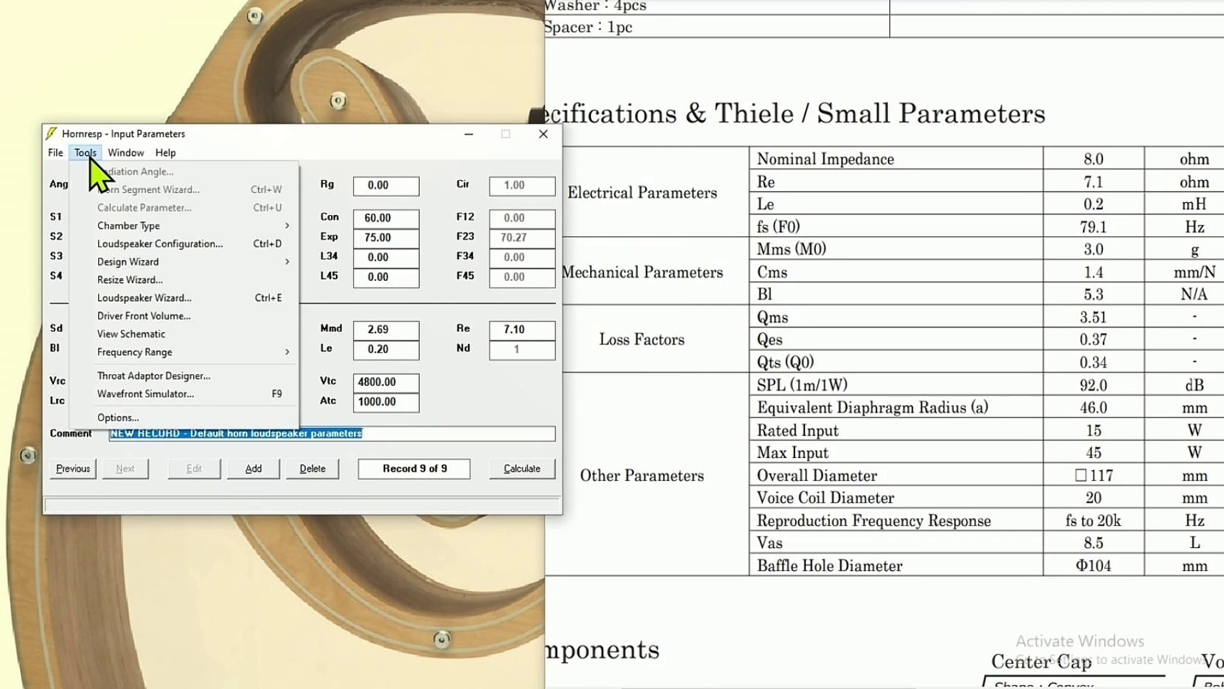
mouse_move(141, 261)
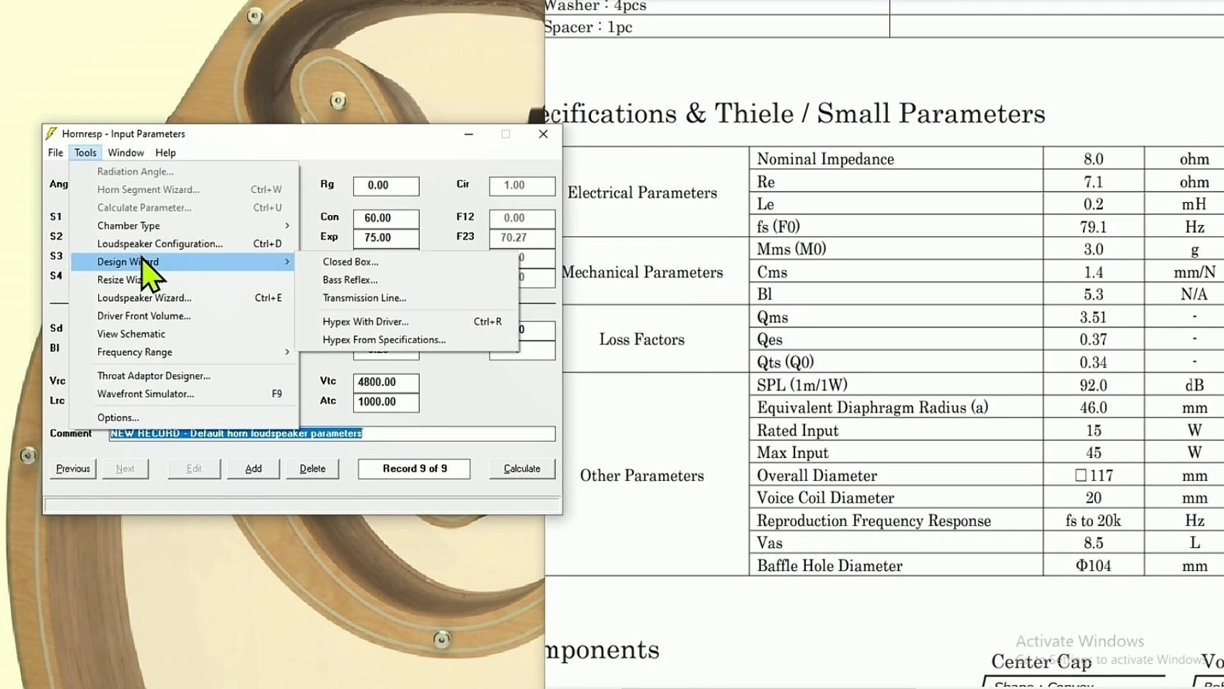
click(400, 322)
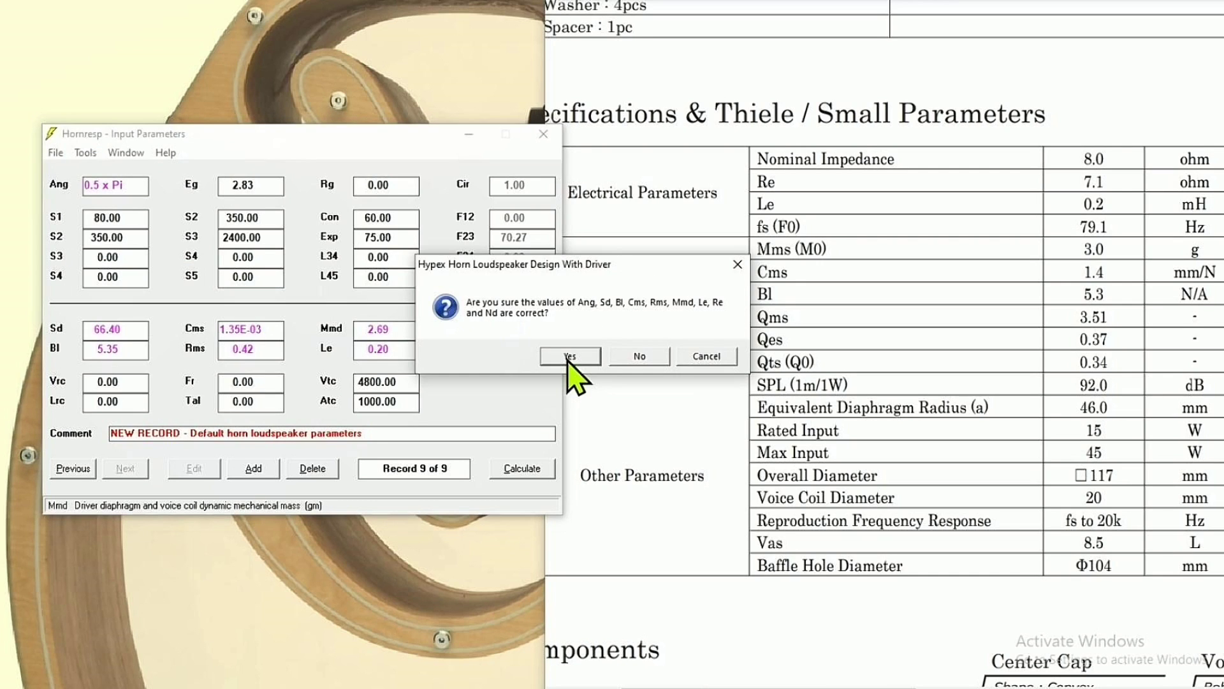
click(570, 357)
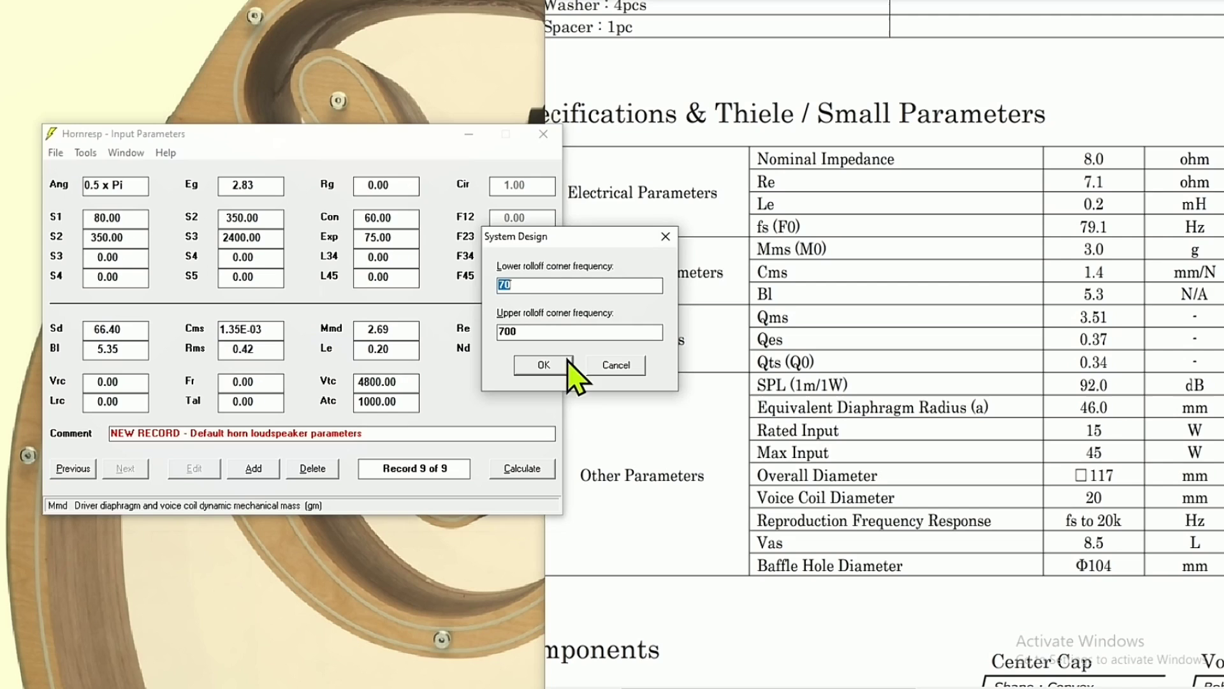
click(541, 284)
double_click(530, 331)
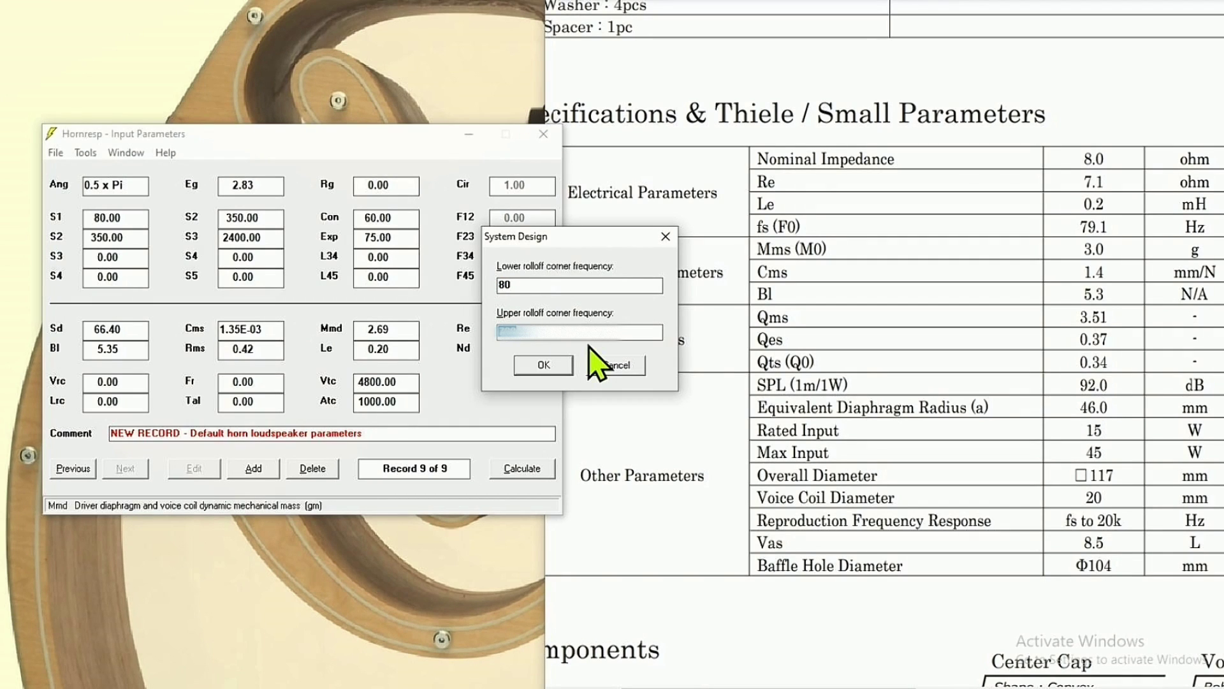
text(240)
click(557, 368)
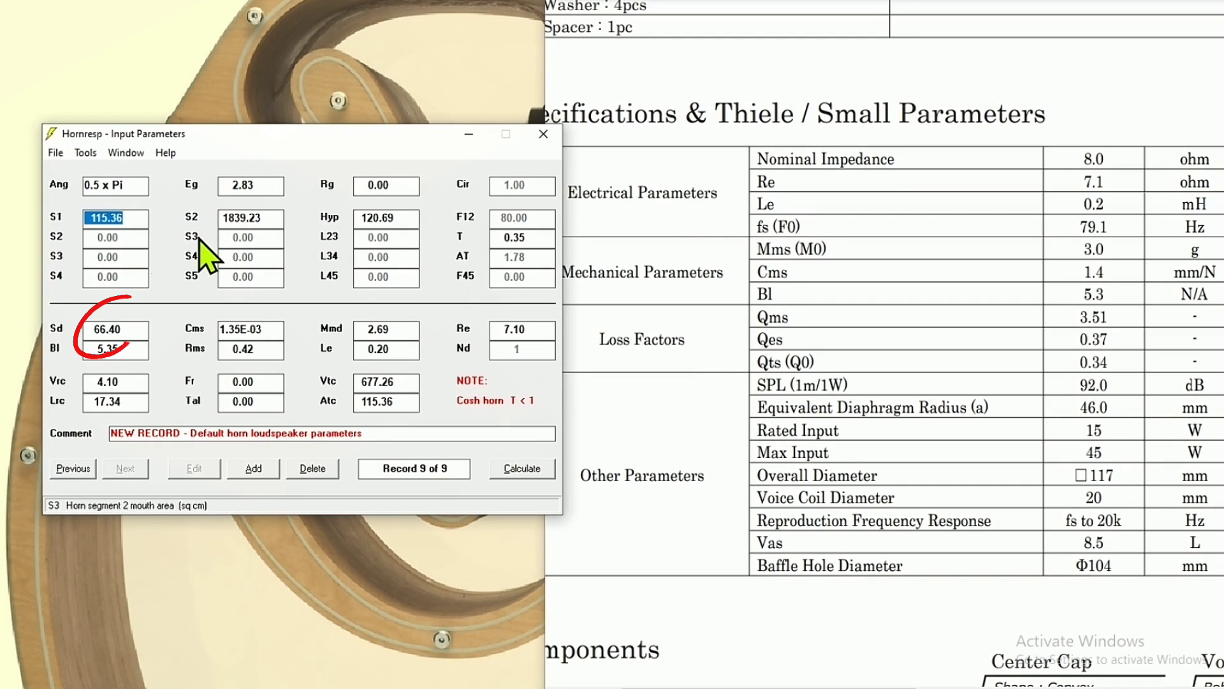
- Set the horn throat area S1 to 66.4 and the mouth area S2 to 1111
text(66.40)
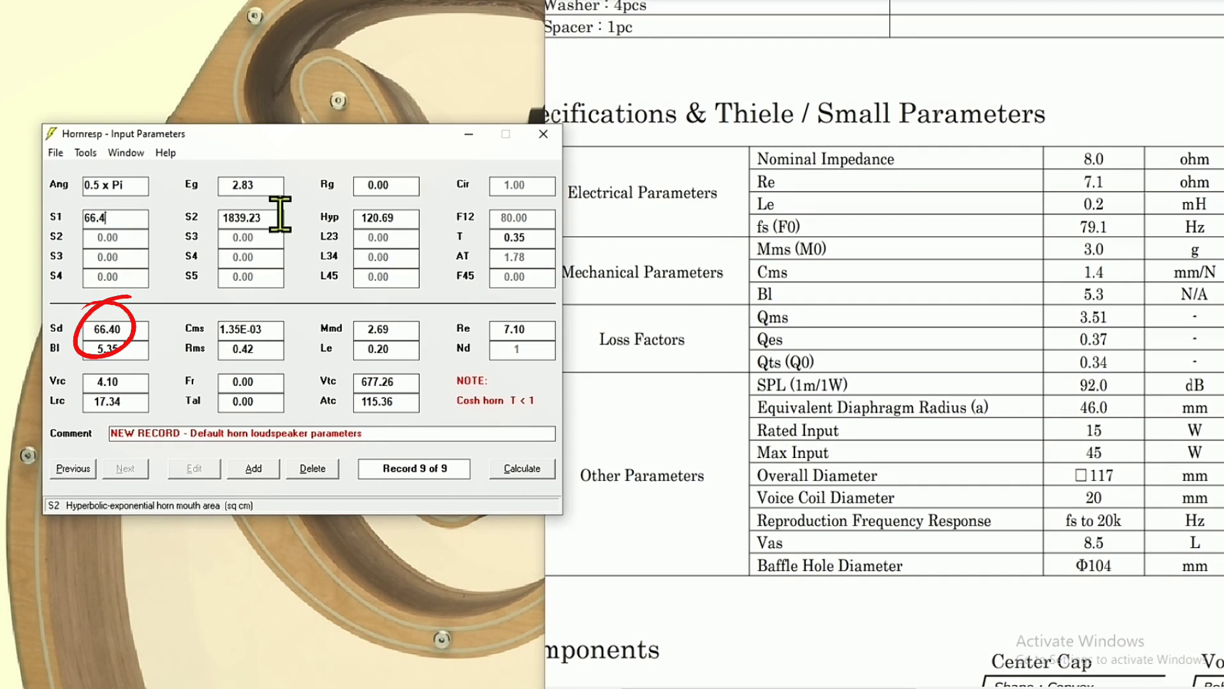
key(Tab)
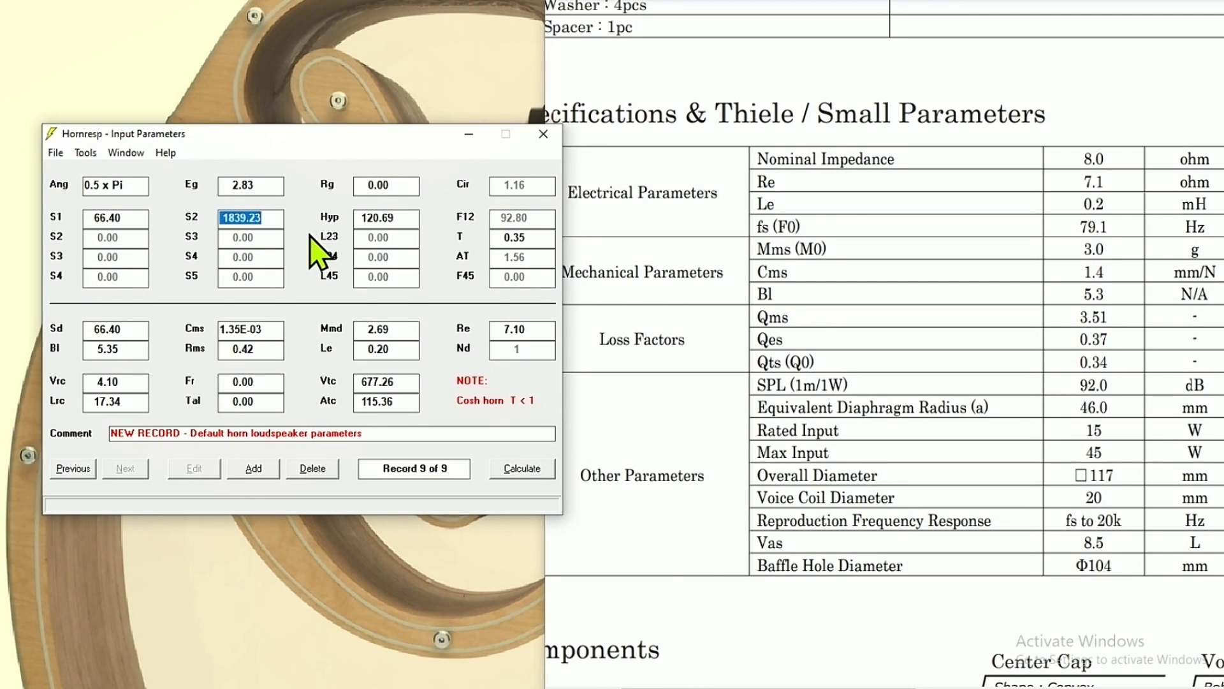
text(1111)
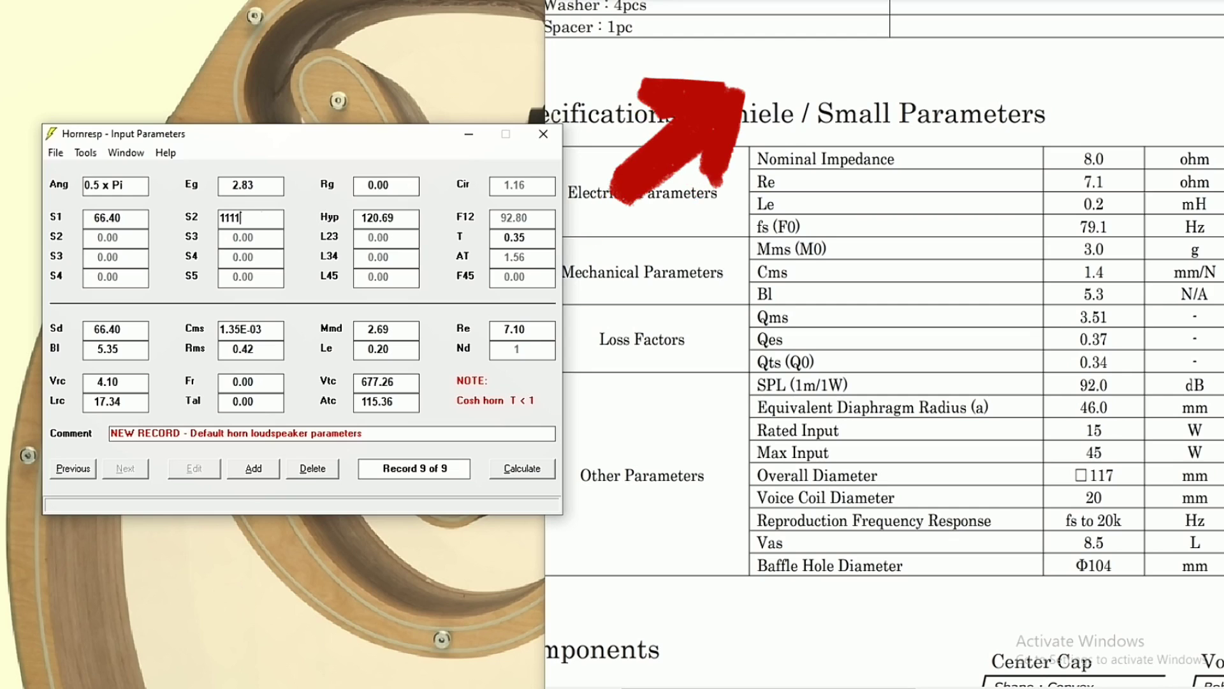
- Set the horn's axial length Hyp to 107 cm and the flare parameter T to 0.7
click(406, 217)
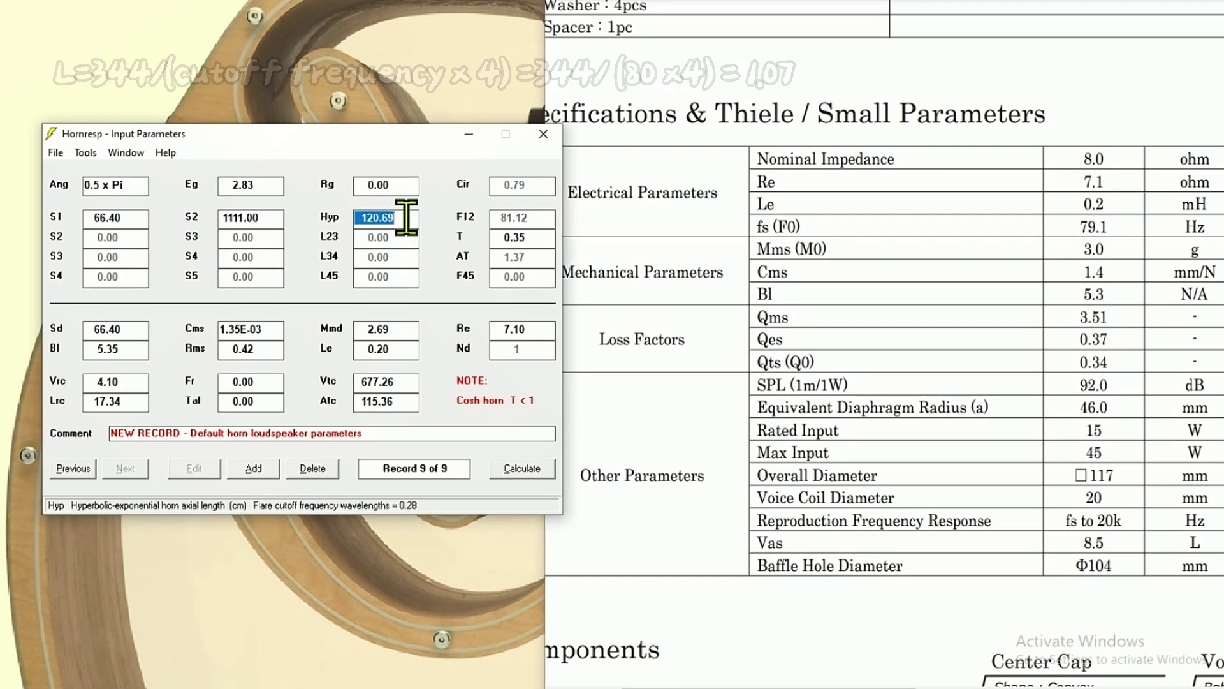
text(107)
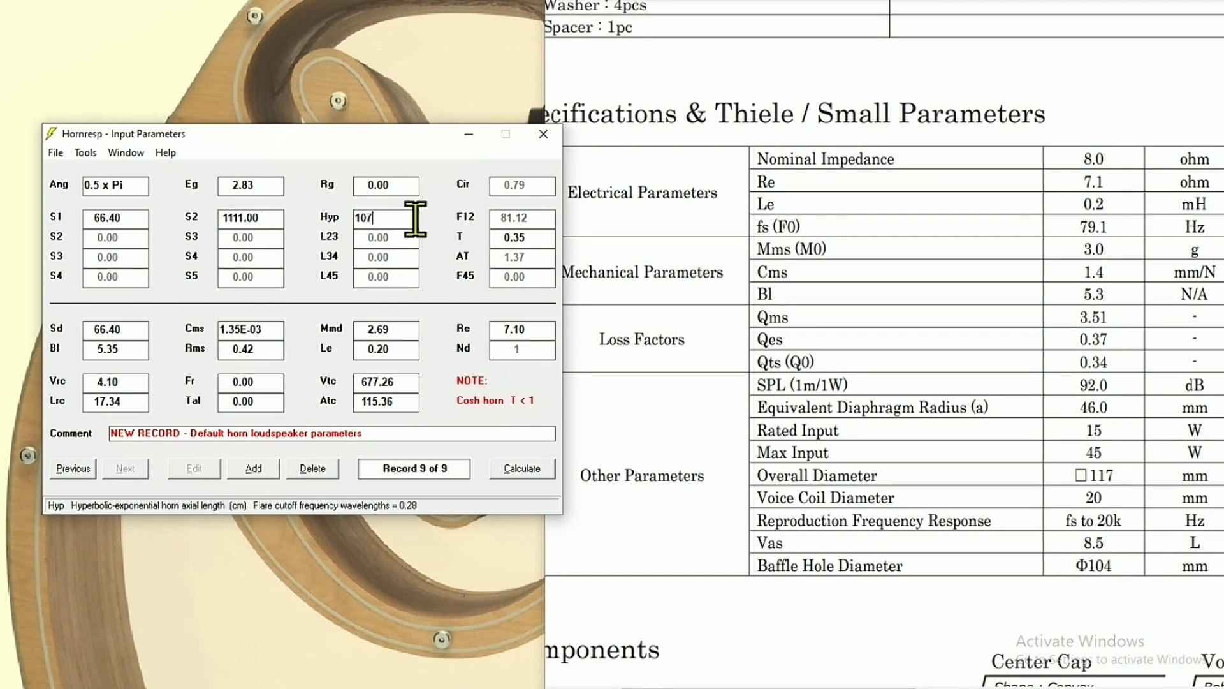
click(538, 238)
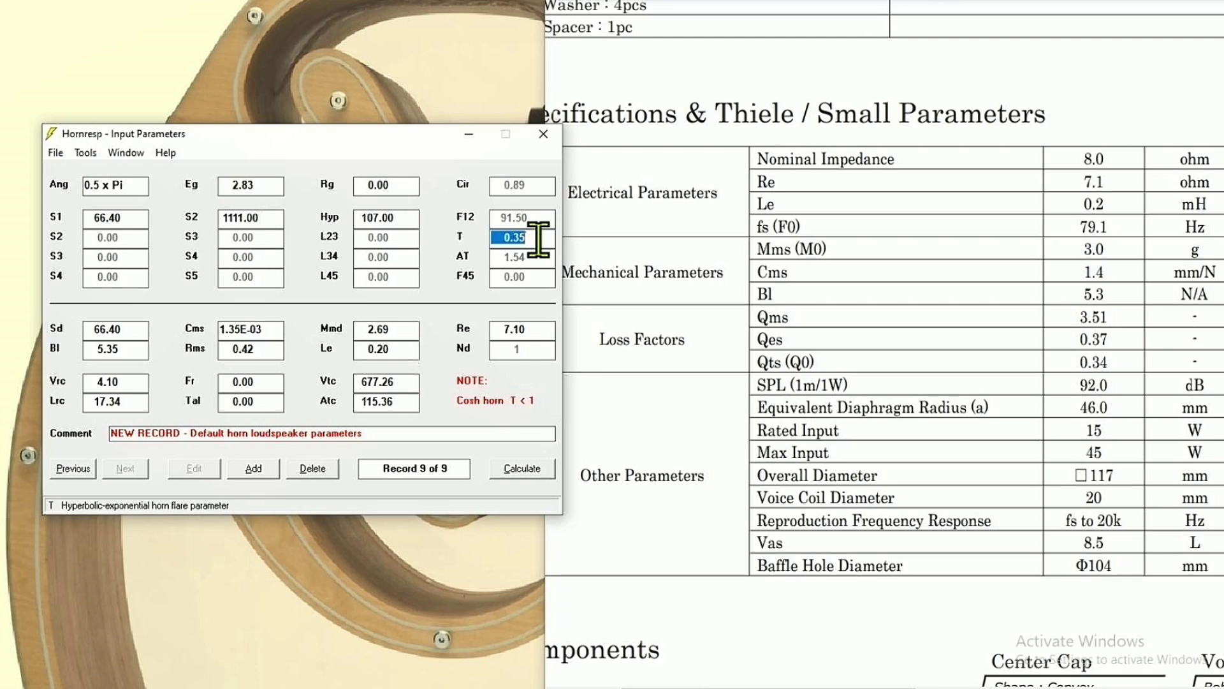
text(0.7)
key(Tab)
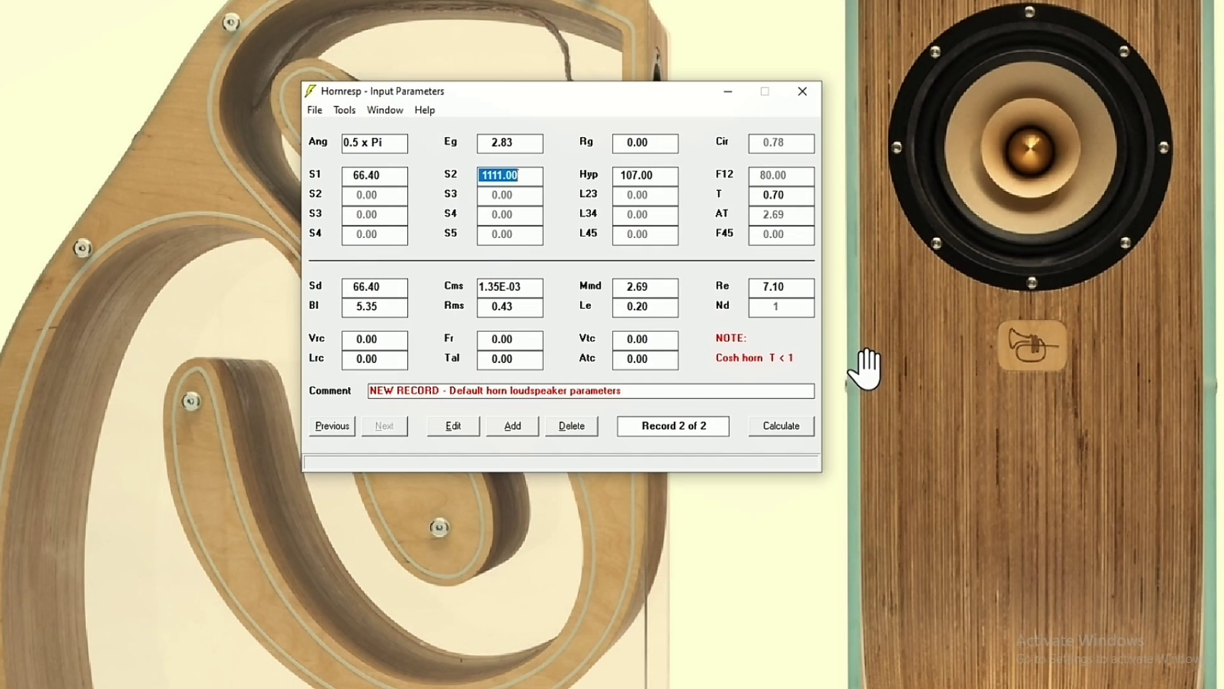
- Calculate the horn design and examine its combined acoustical power response
click(794, 426)
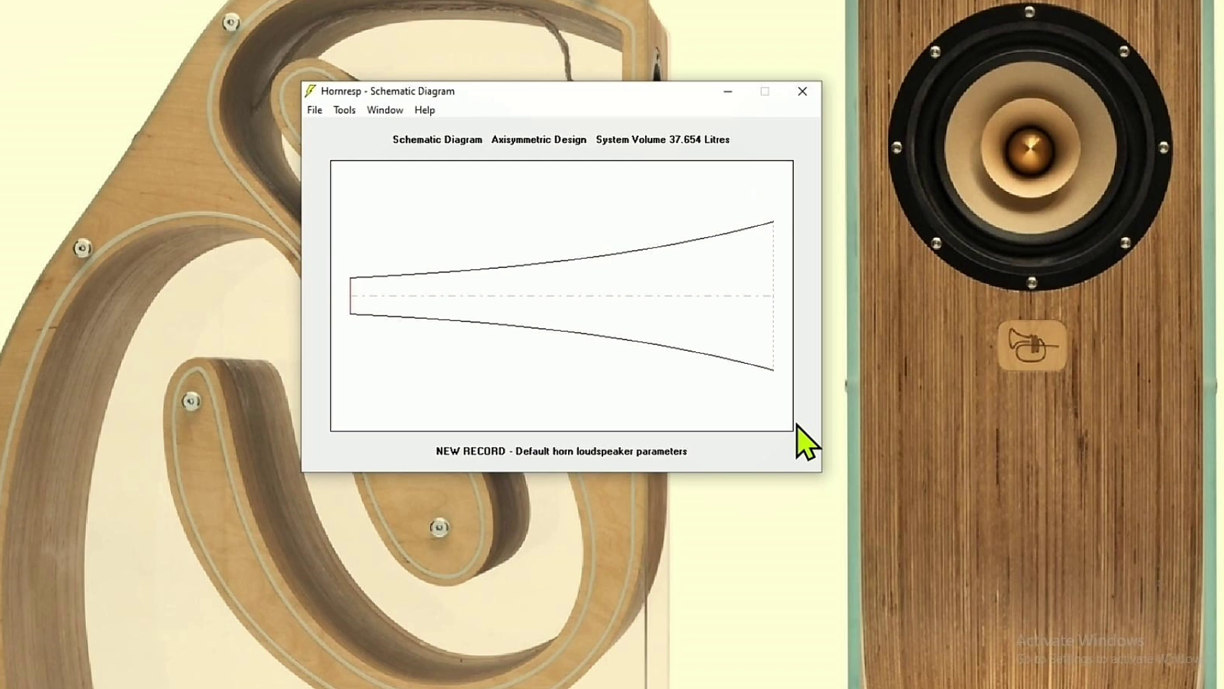
click(385, 110)
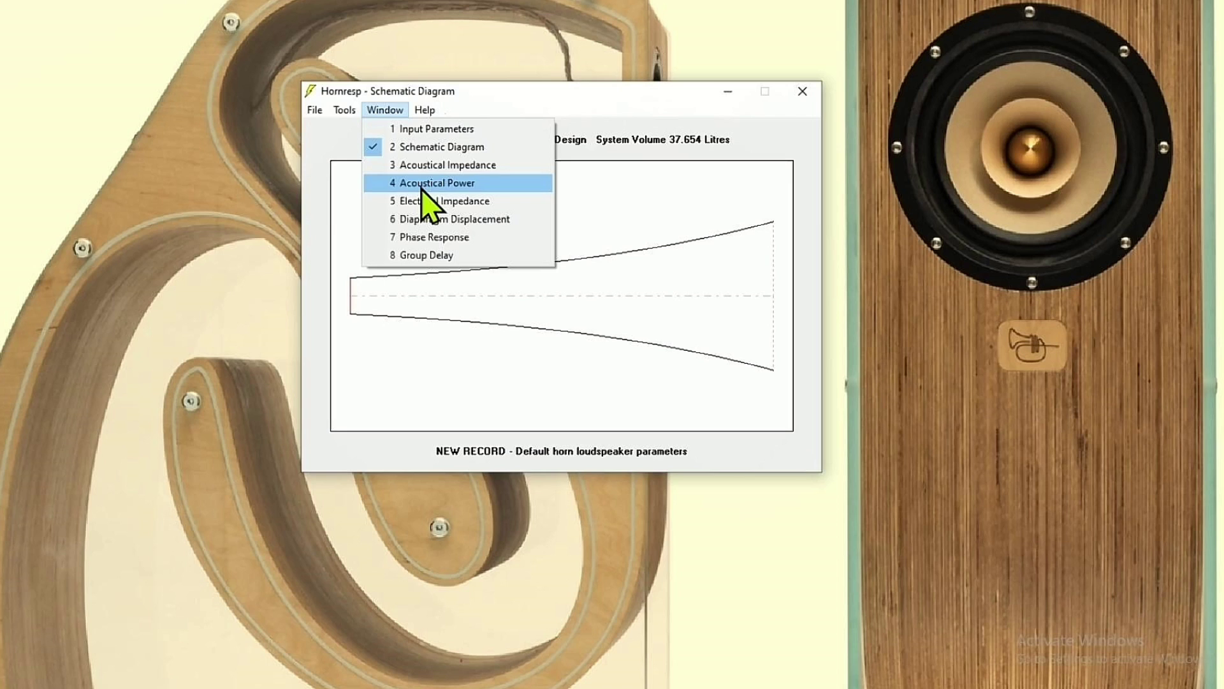
click(421, 190)
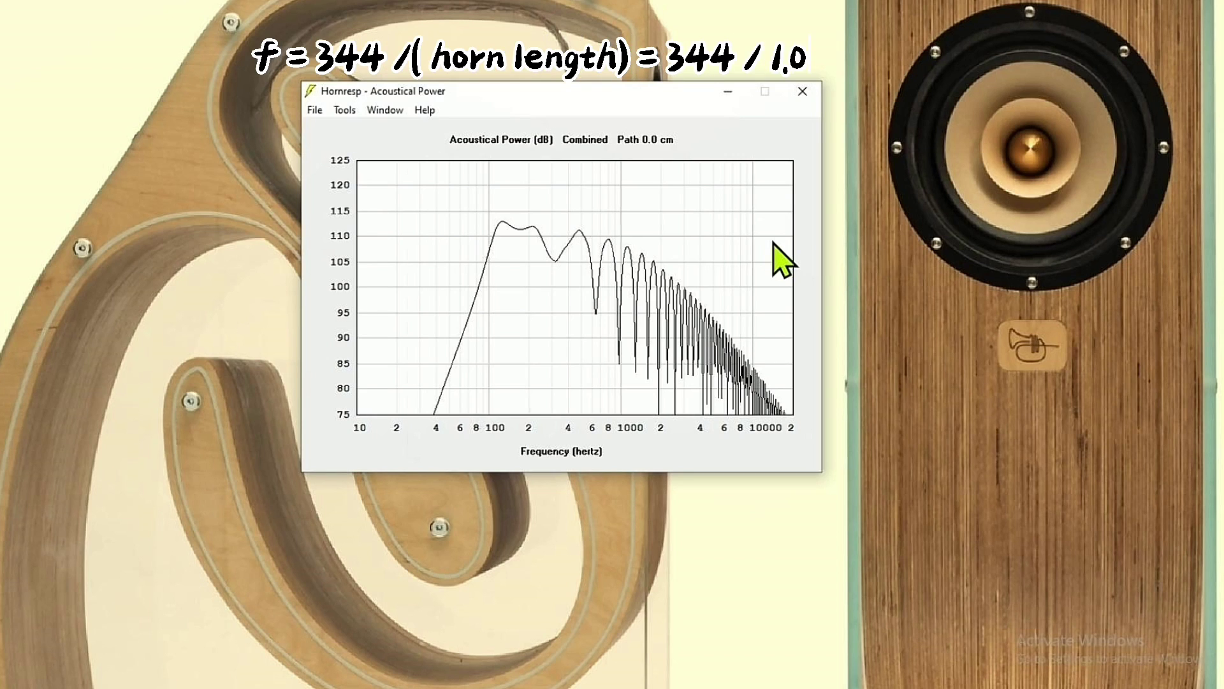
click(556, 304)
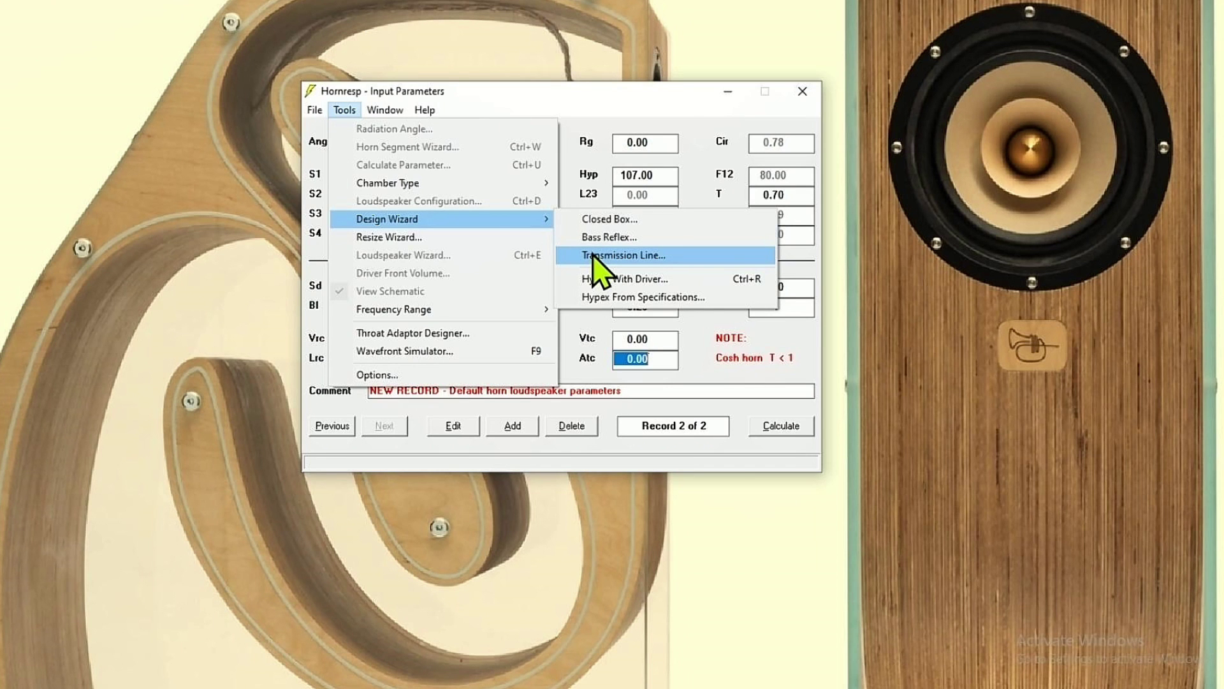
- Open the Transmission Line wizard and set S1 and S2 to 67, S3 to 1111, L12 to 0.1 and L23 to 107 with an exponential profile
click(595, 255)
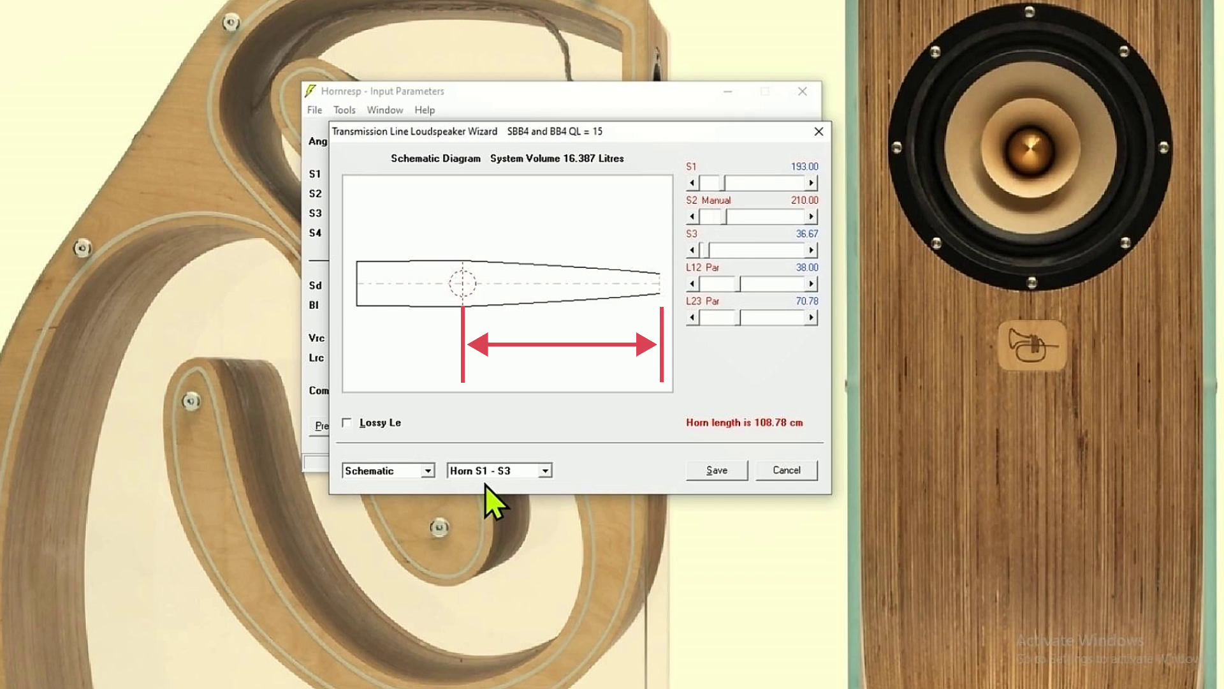
mouse_move(724, 183)
mouse_down()
mouse_move(704, 184)
mouse_move(717, 217)
mouse_move(706, 217)
mouse_move(768, 251)
mouse_move(808, 251)
mouse_move(761, 254)
mouse_up()
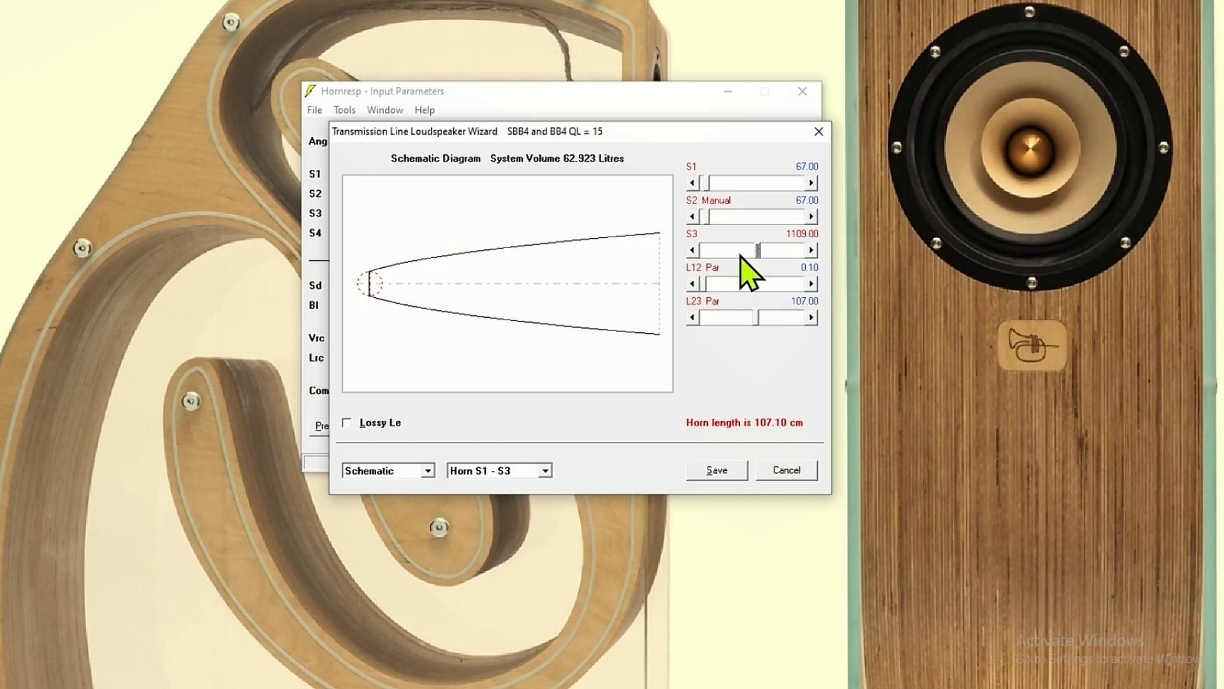
click(812, 250)
click(812, 251)
click(724, 305)
click(724, 305)
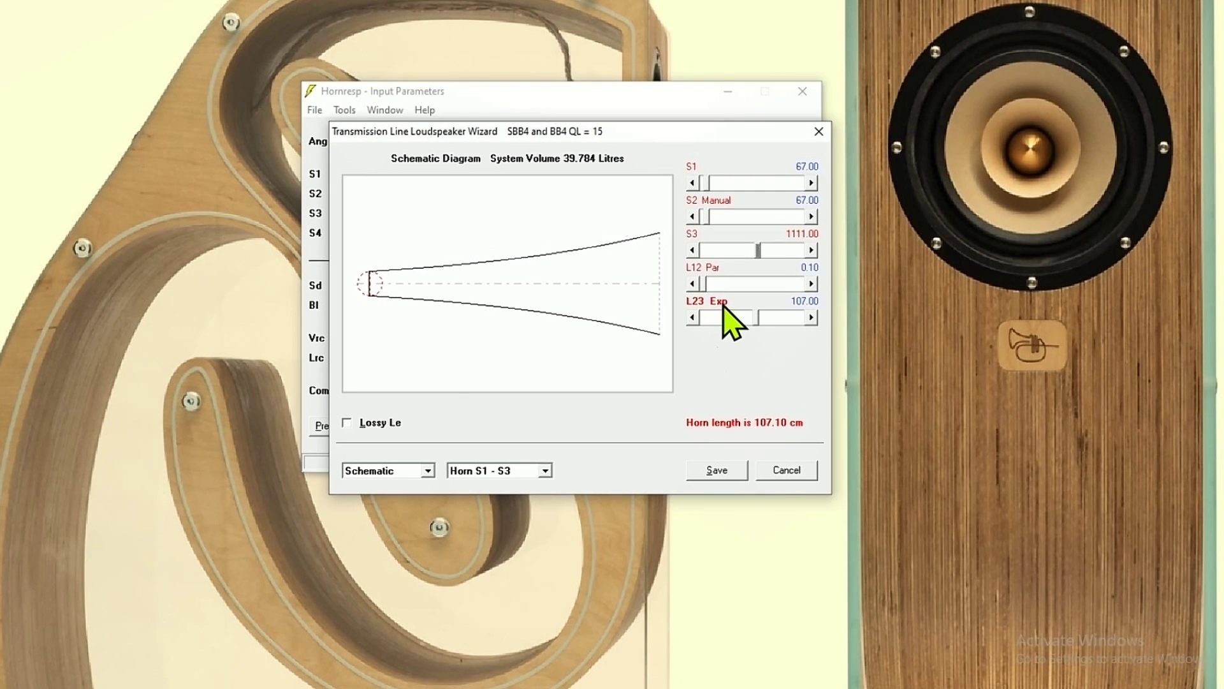
- Display the transmission line design's acoustical power response against the baseline and return to the schematic
click(427, 470)
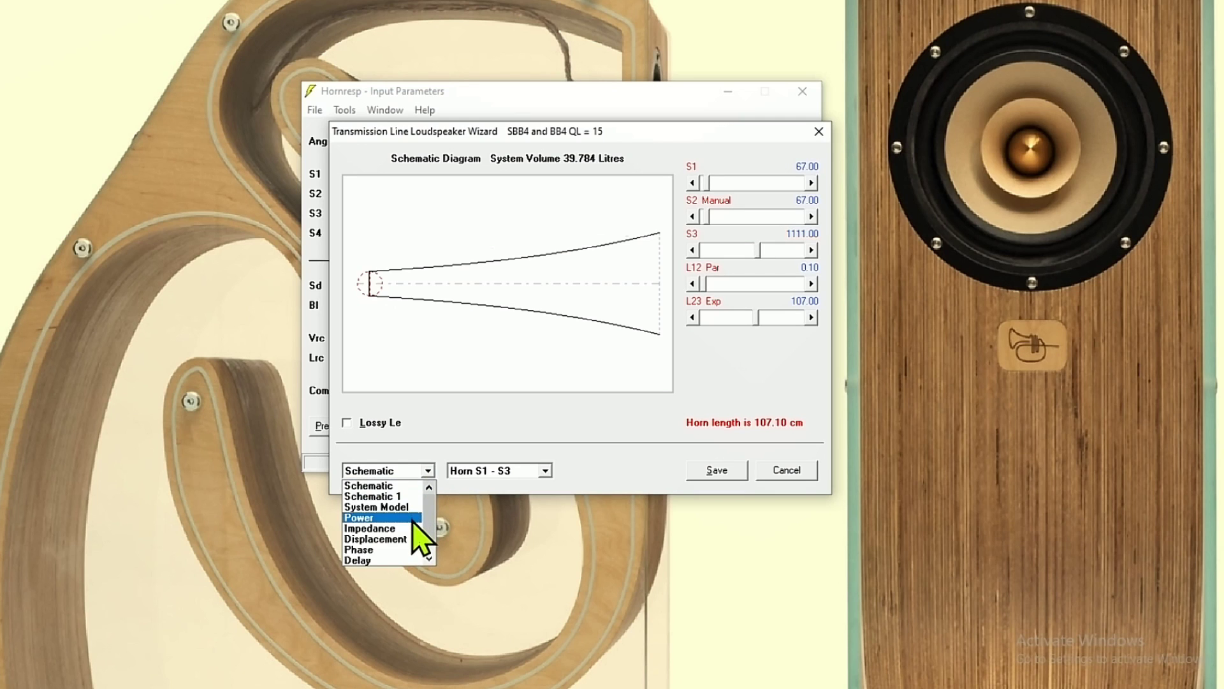
click(413, 522)
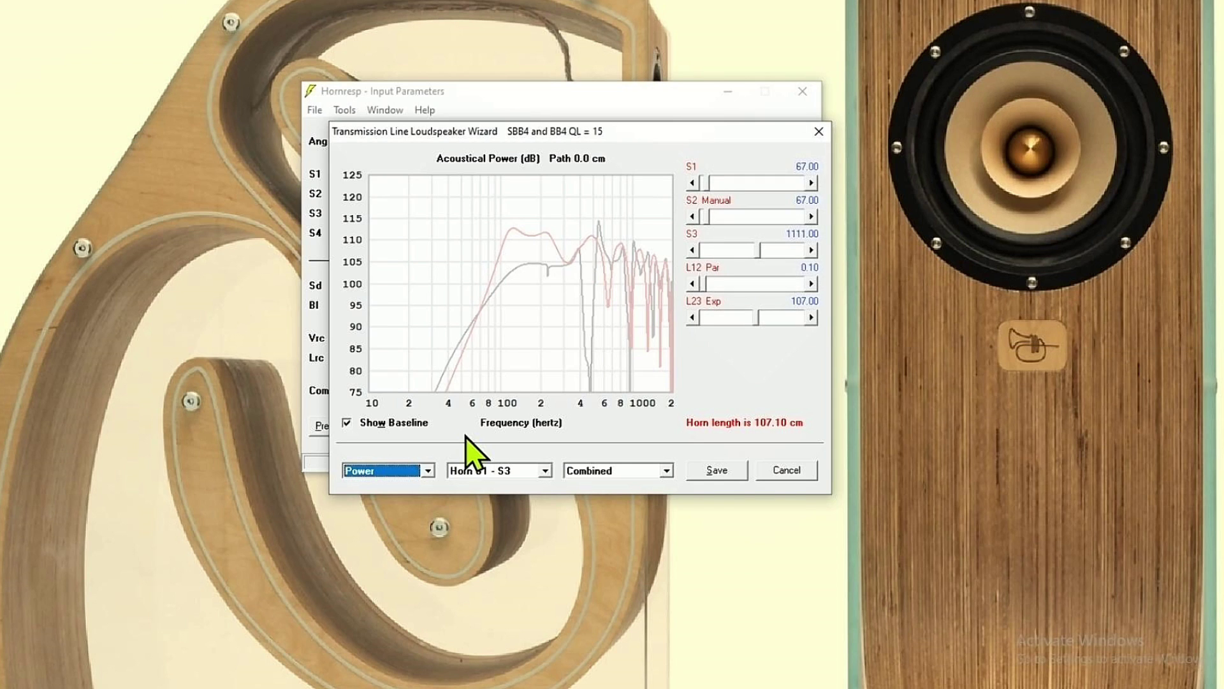
key(Up)
- Set L12 to 53.1 and L23 to 54, and fill segment 1 with Fr1 487.4 over 98% of its length
drag(699, 281, 750, 287)
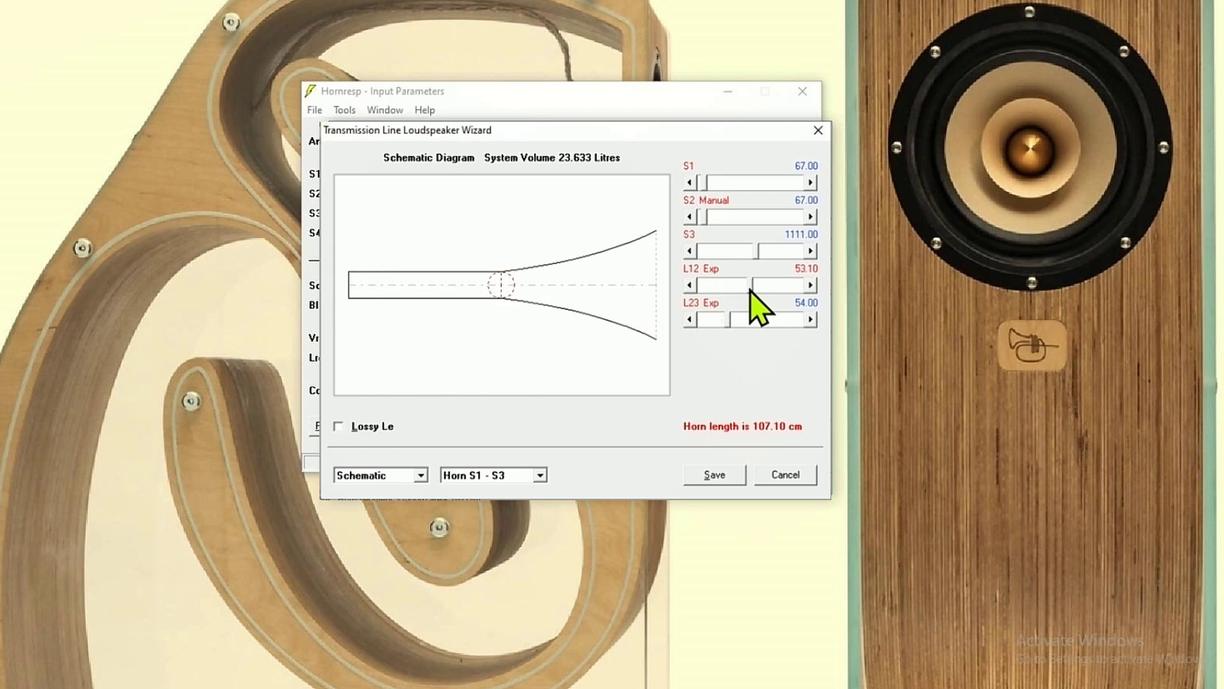
key(Down)
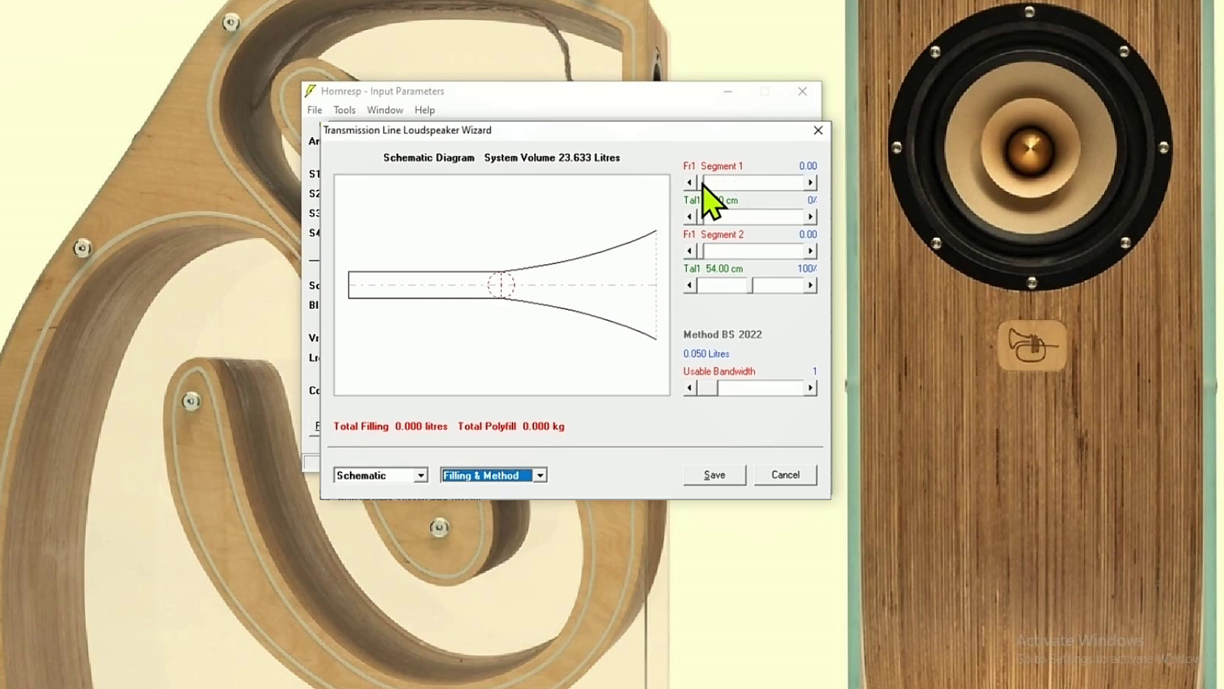
drag(704, 183, 752, 187)
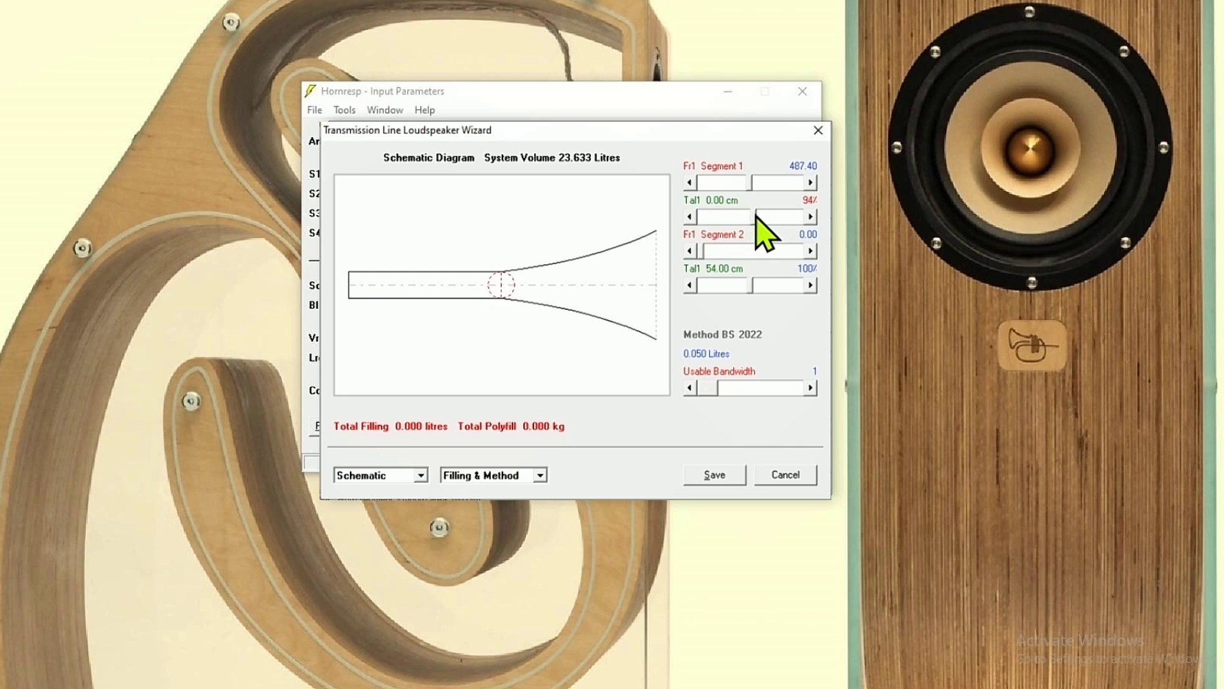
drag(755, 213, 753, 213)
click(753, 215)
click(813, 216)
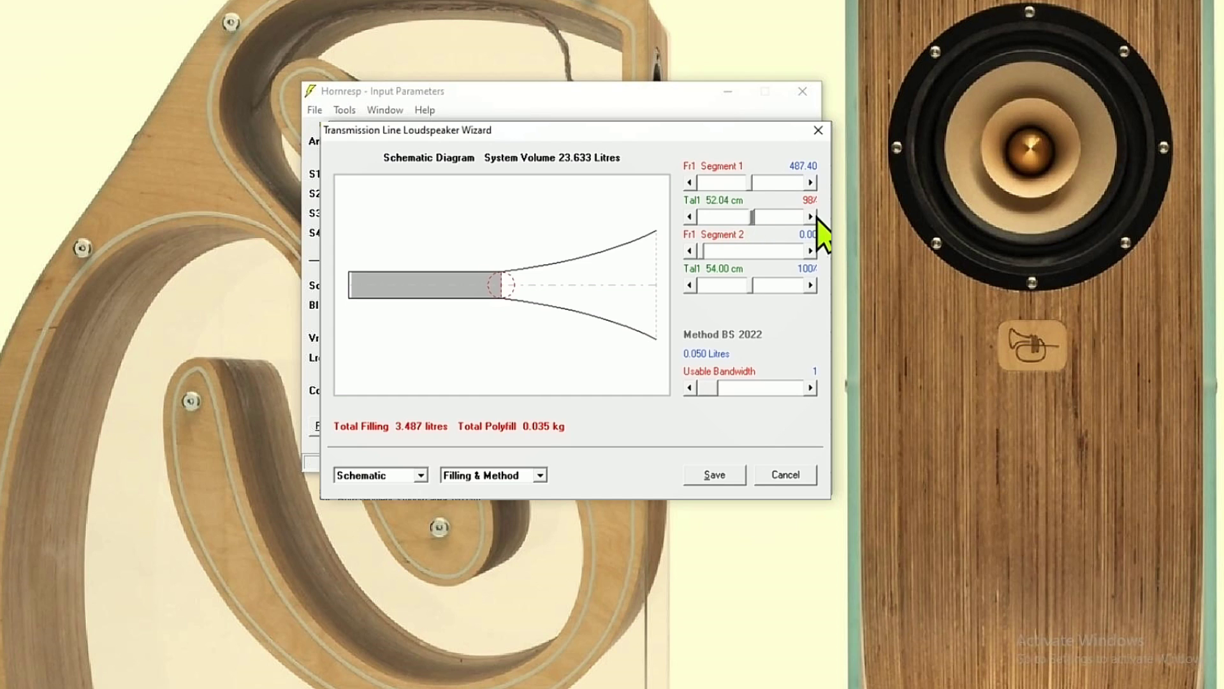
mouse_move(732, 218)
mouse_down()
mouse_move(692, 218)
mouse_move(733, 213)
mouse_move(716, 216)
mouse_move(716, 247)
mouse_move(733, 257)
mouse_up()
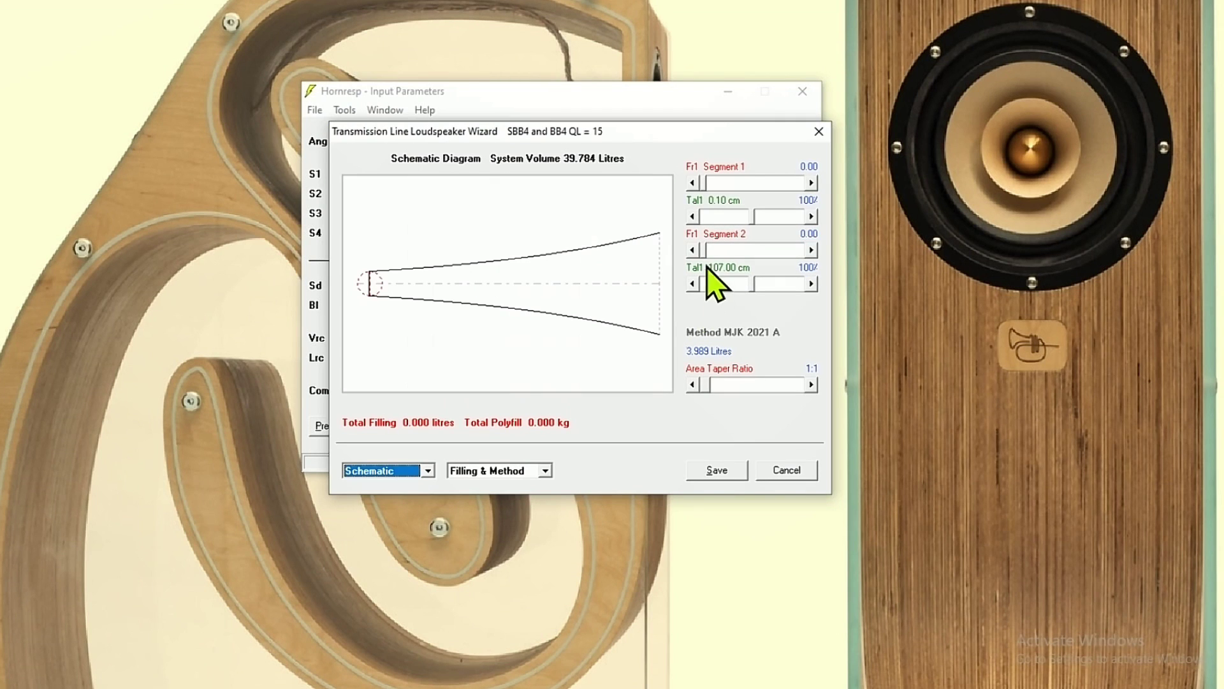
- Fill segment 2 with Fr1 470.60 and subsequently 2000, comparing the acoustical power response with the baseline
drag(709, 253, 749, 256)
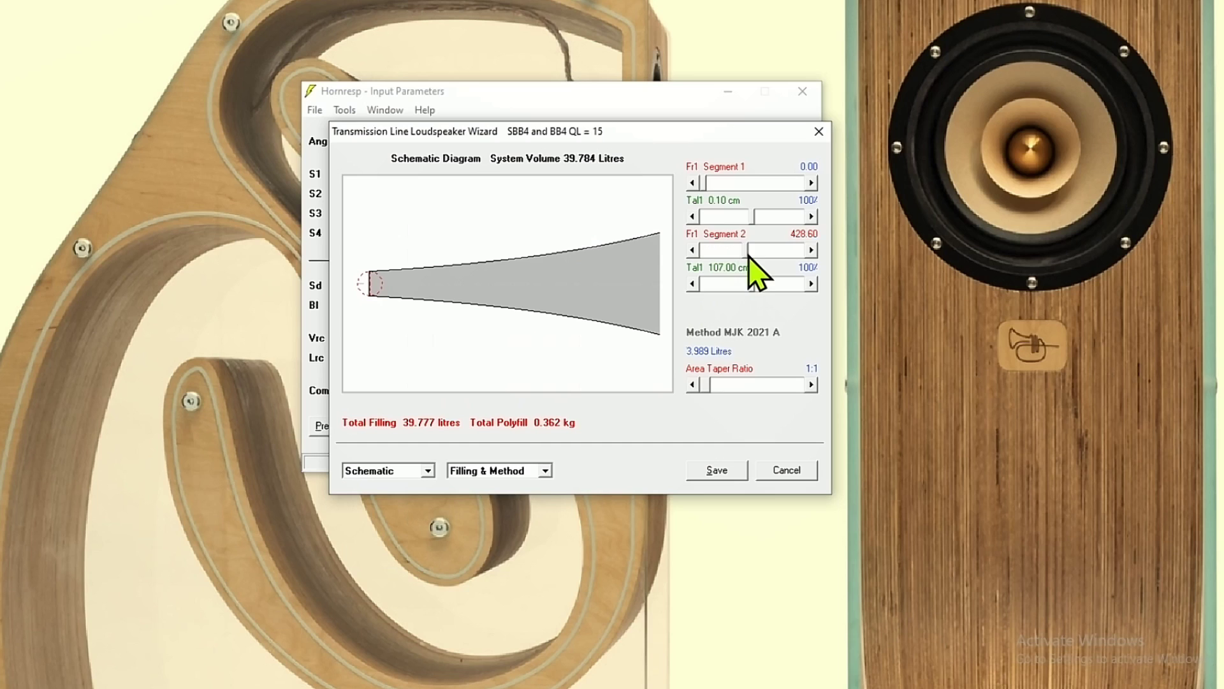
drag(749, 255, 753, 256)
click(426, 470)
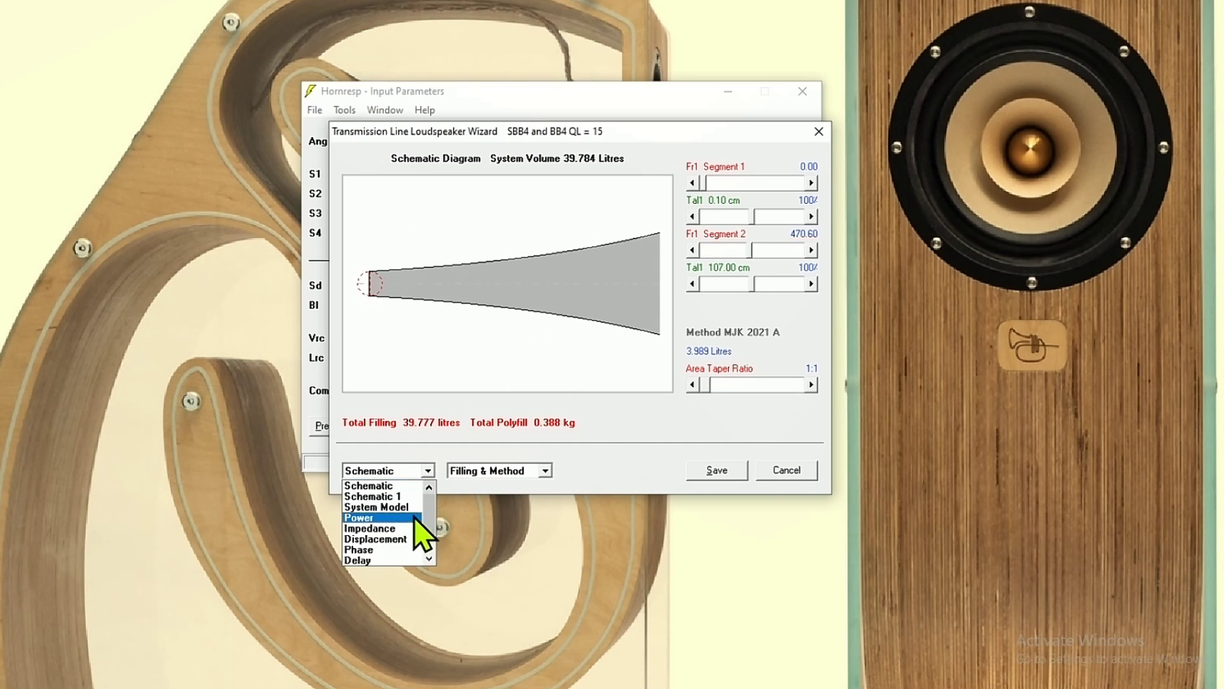
click(416, 518)
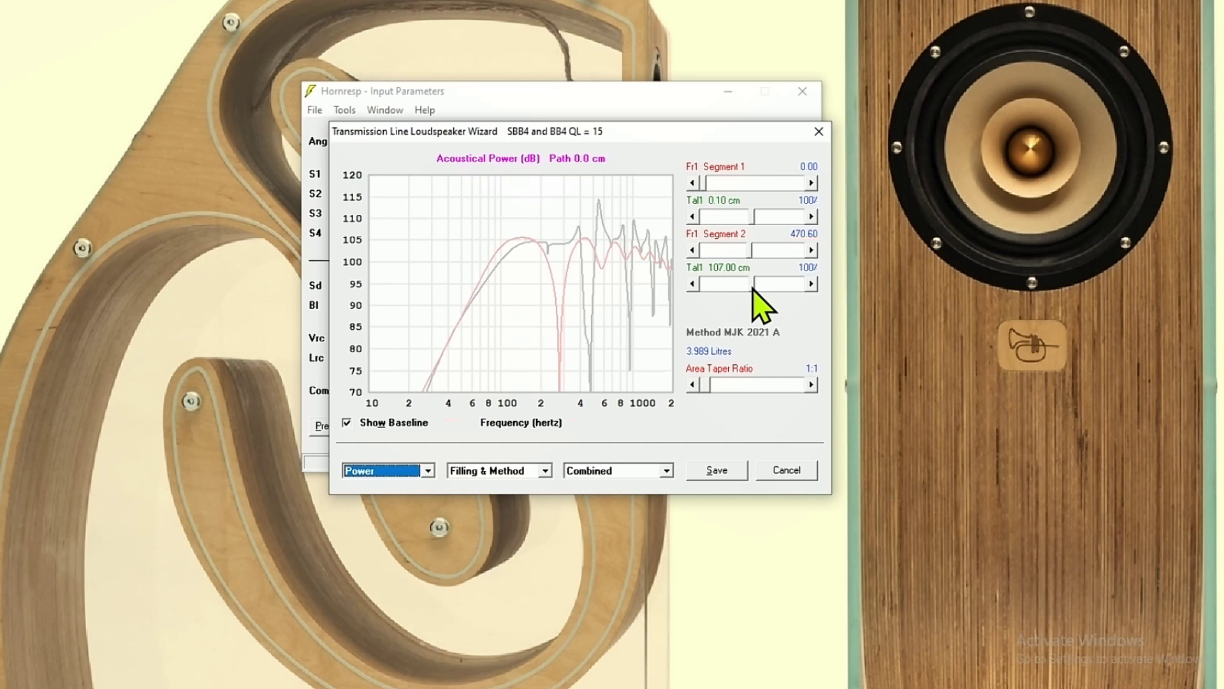
drag(753, 287, 807, 254)
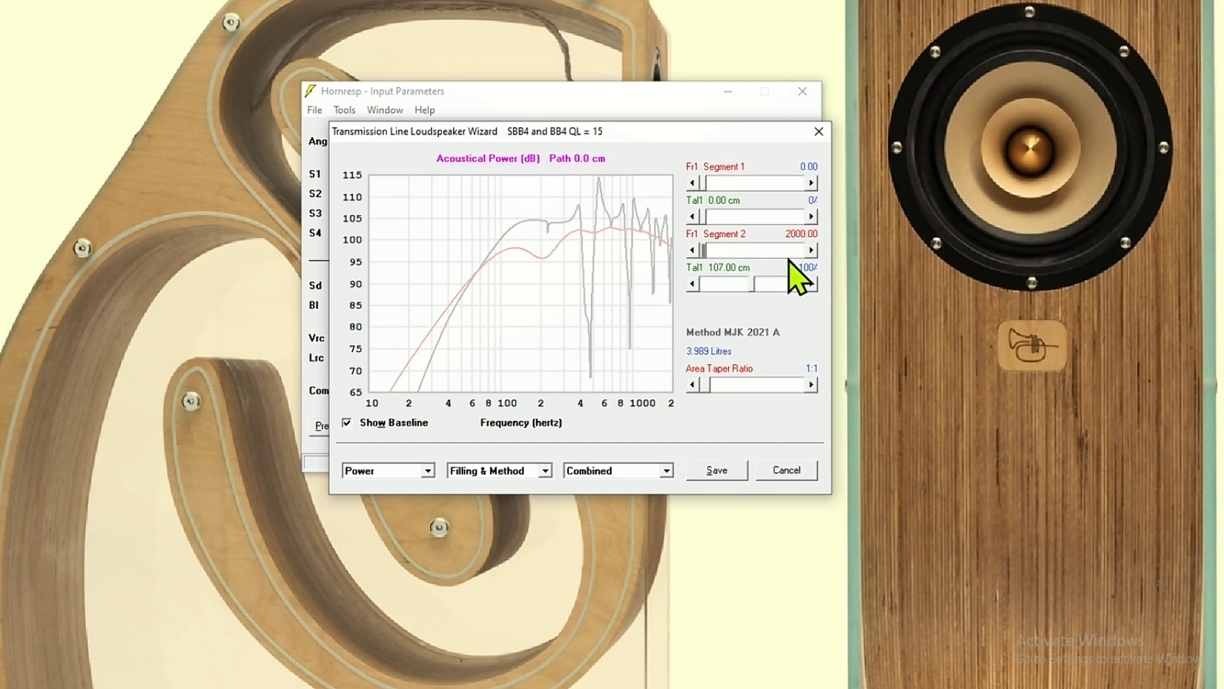
drag(704, 251, 714, 250)
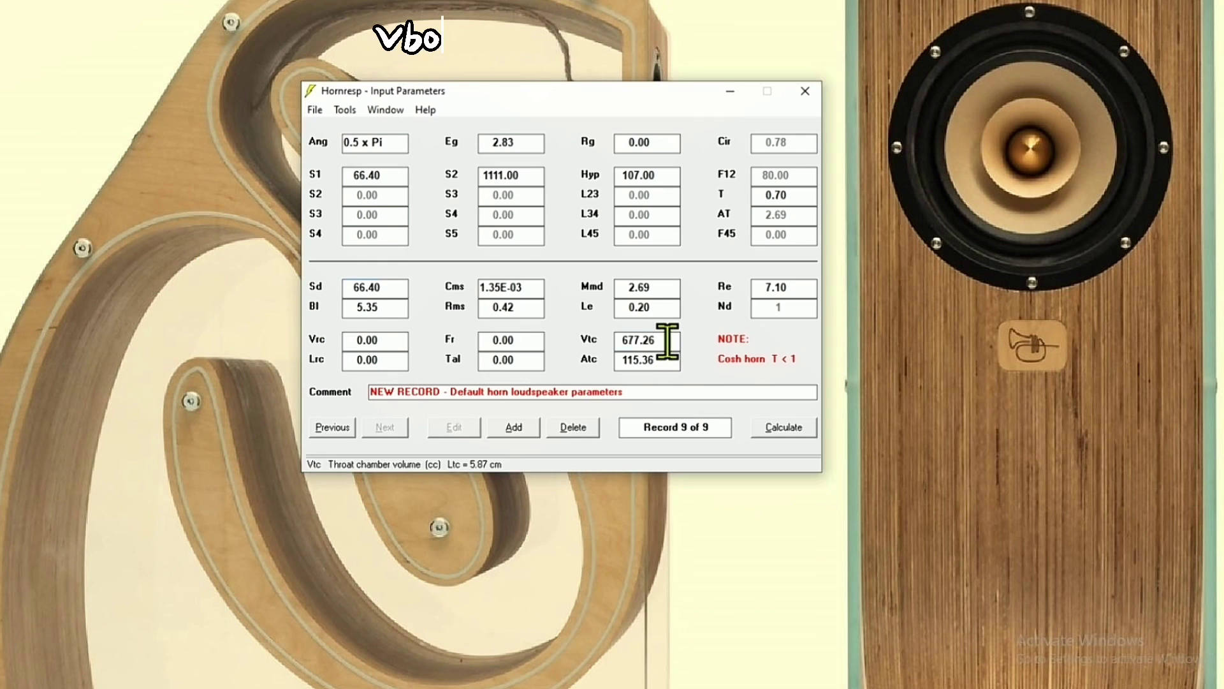
- Set the throat chamber volume Vtc to 4800 and its cross-sectional area Atc to 1000 in the horn's input parameters
double_click(664, 336)
text(4800)
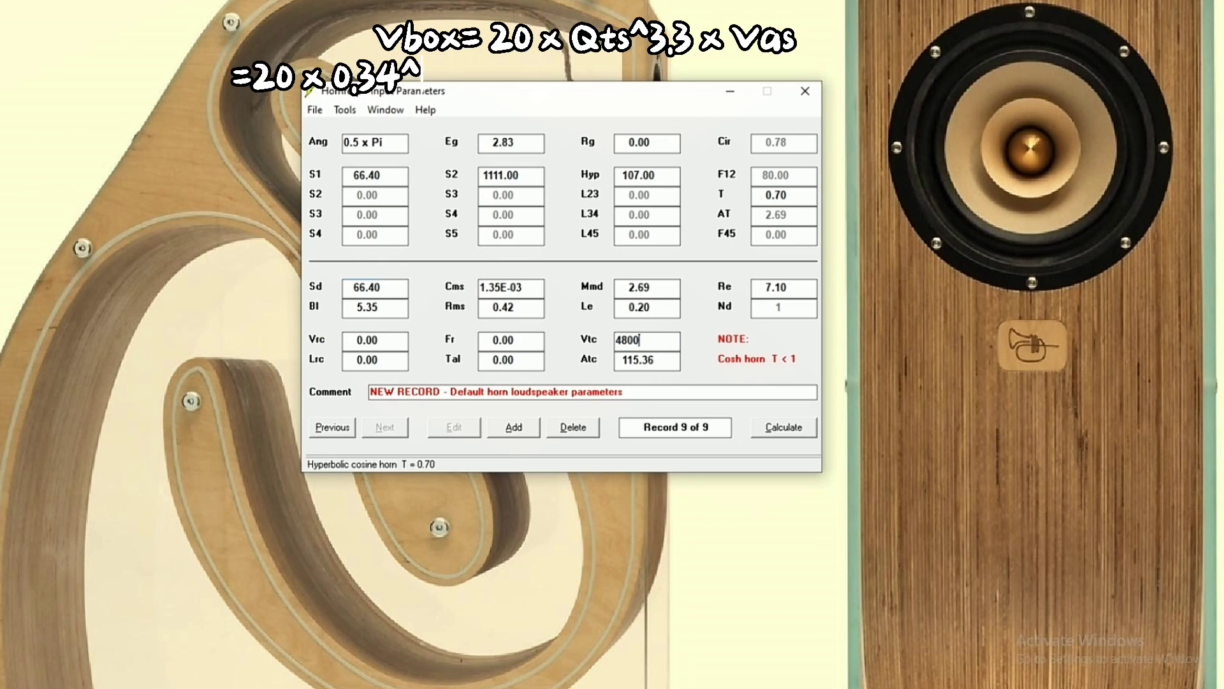
key(Tab)
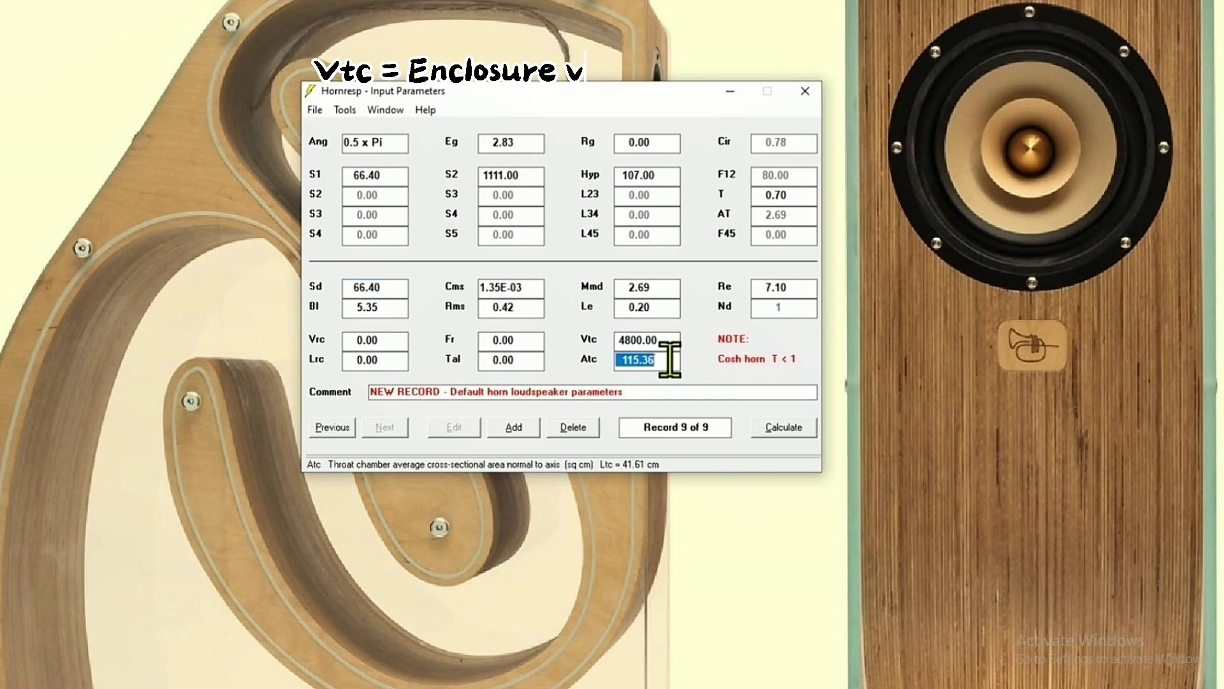
text(1000)
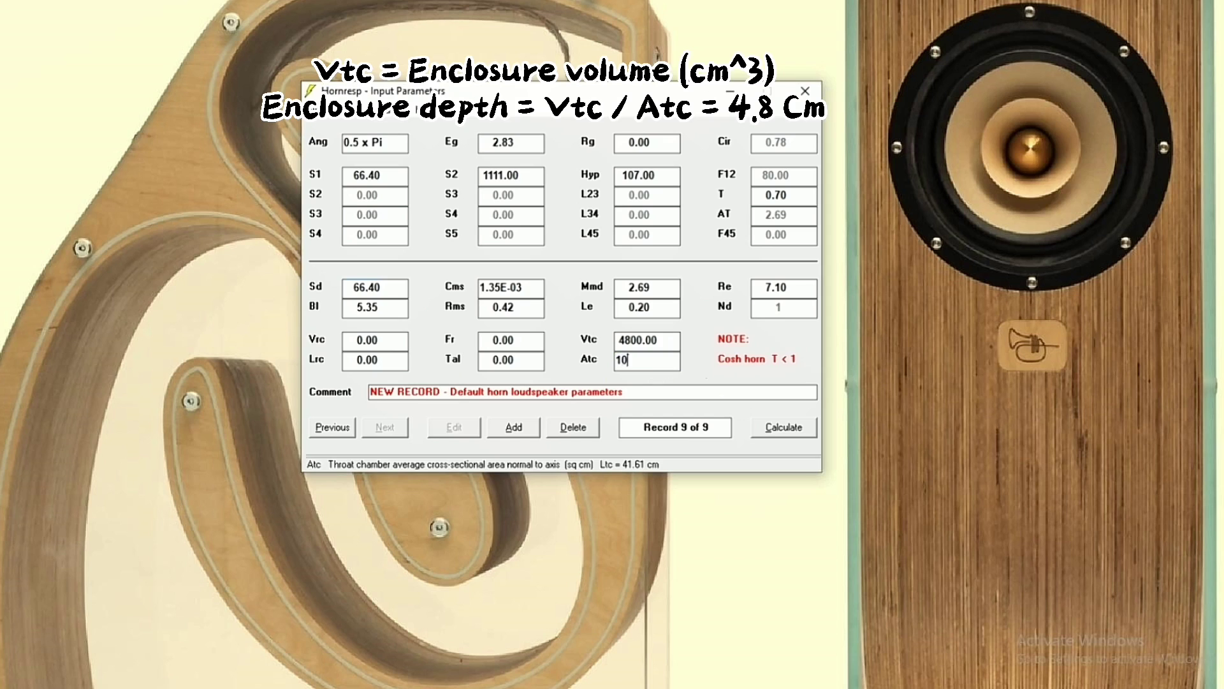
- Calculate the horn design with the throat chamber and display its acoustical power response
click(791, 427)
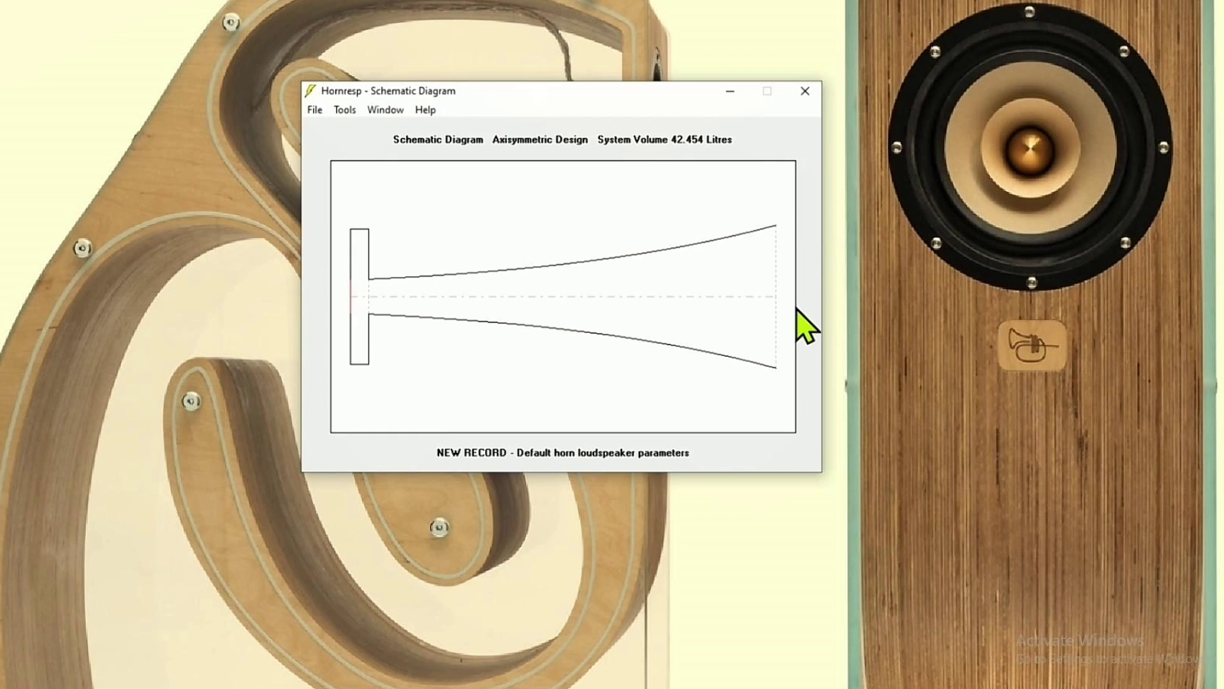
key(alt+w)
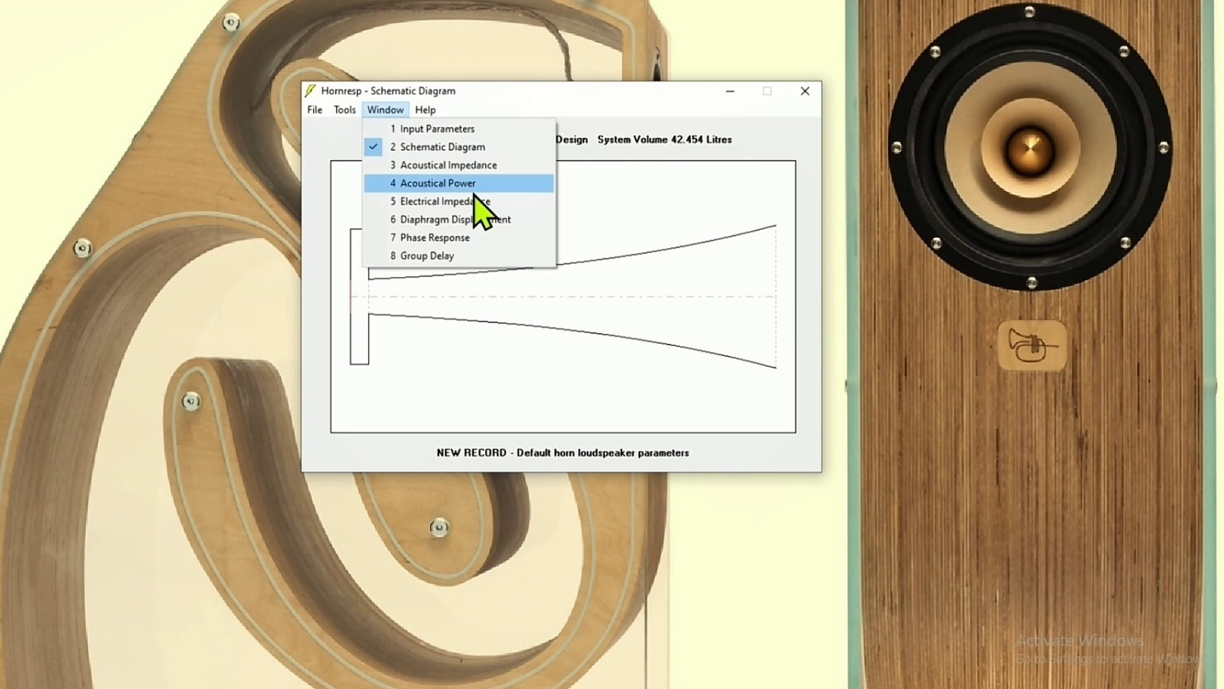
click(474, 190)
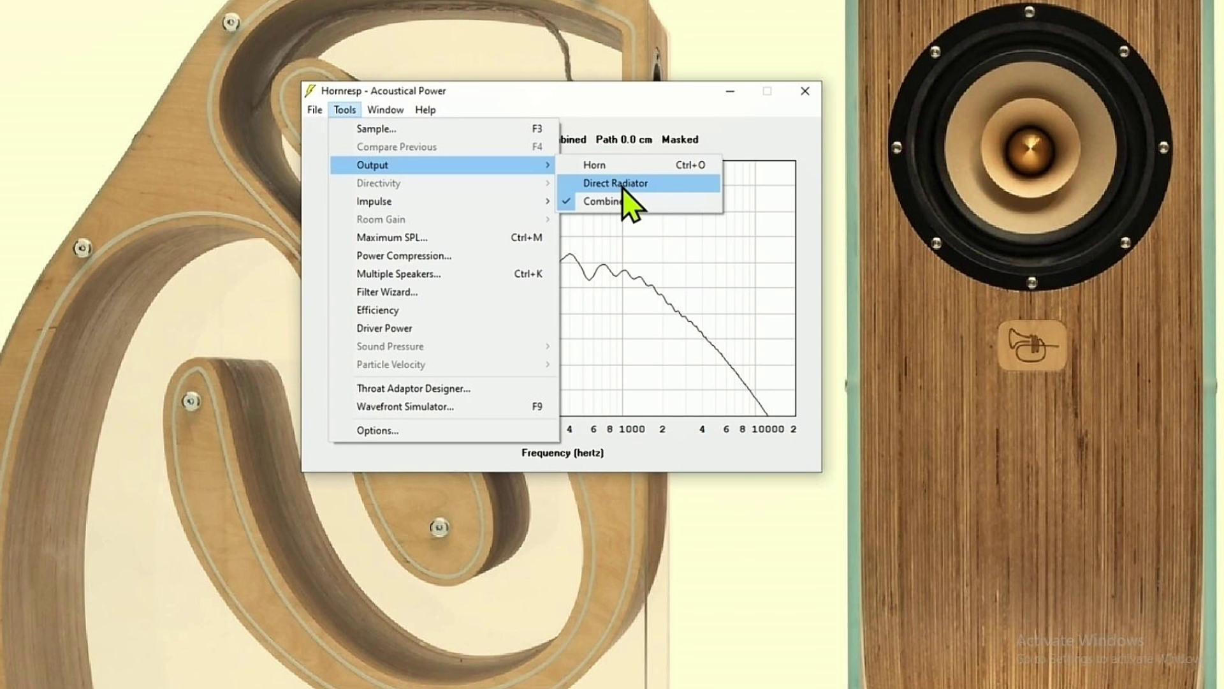
- Compare the acoustical power of the direct radiator output and the horn output, and return to the combined response
click(623, 185)
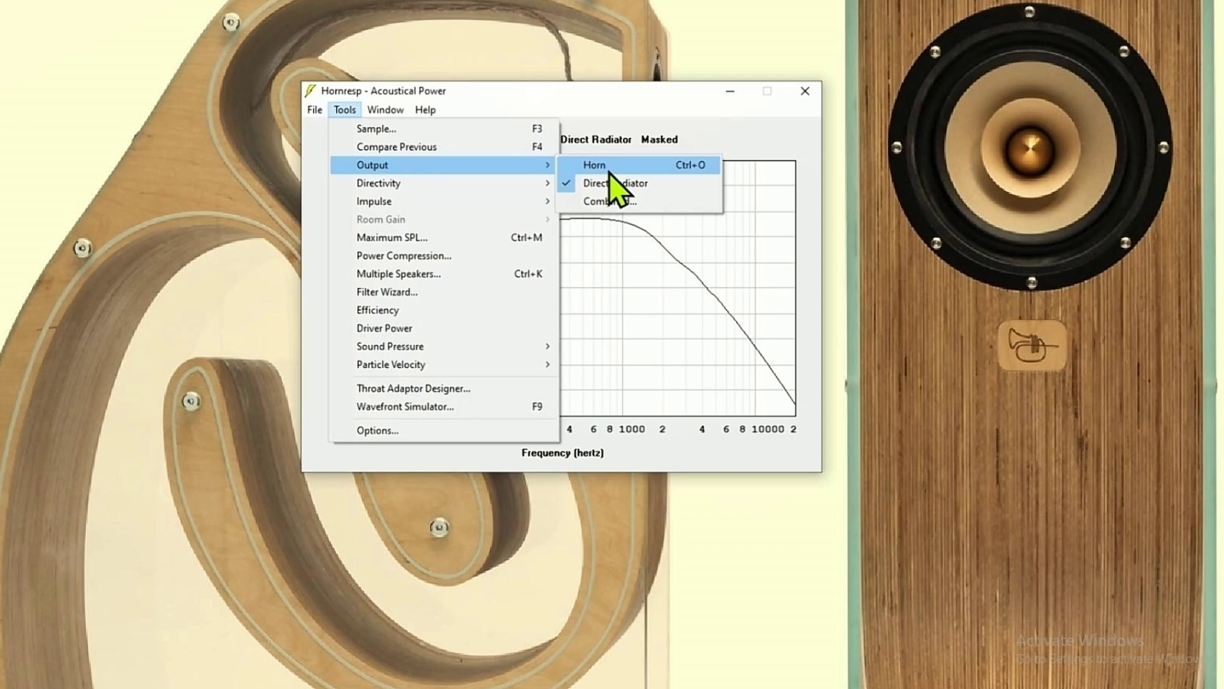
click(609, 167)
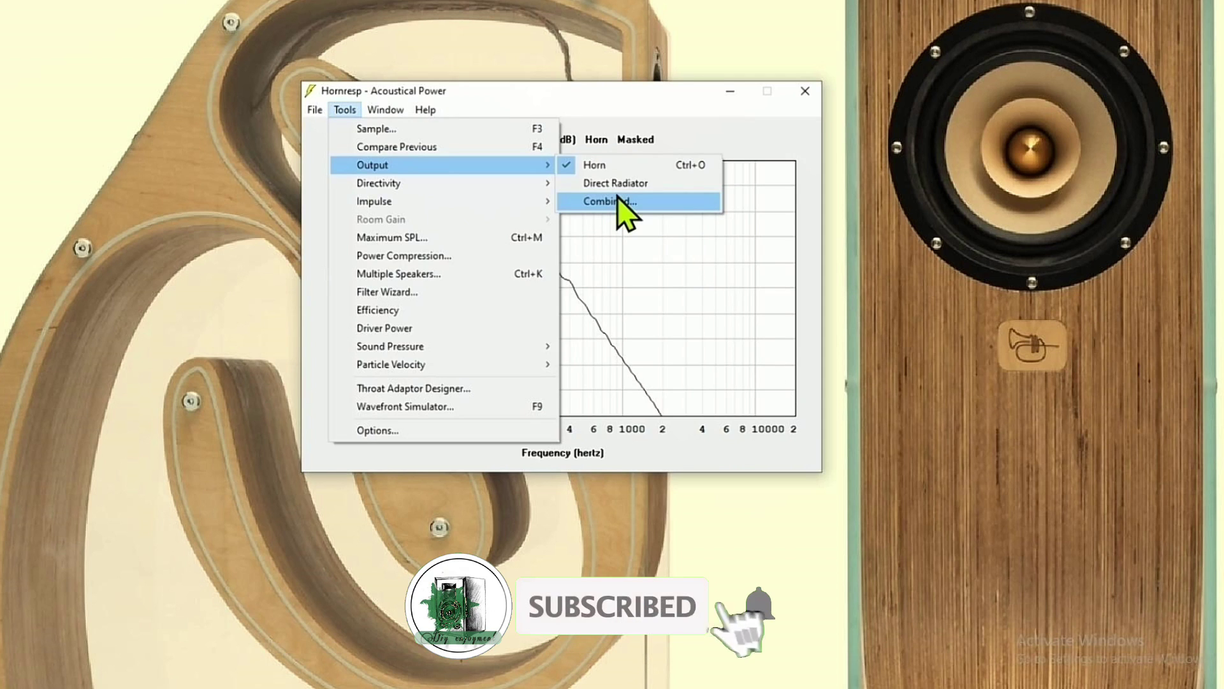
click(617, 202)
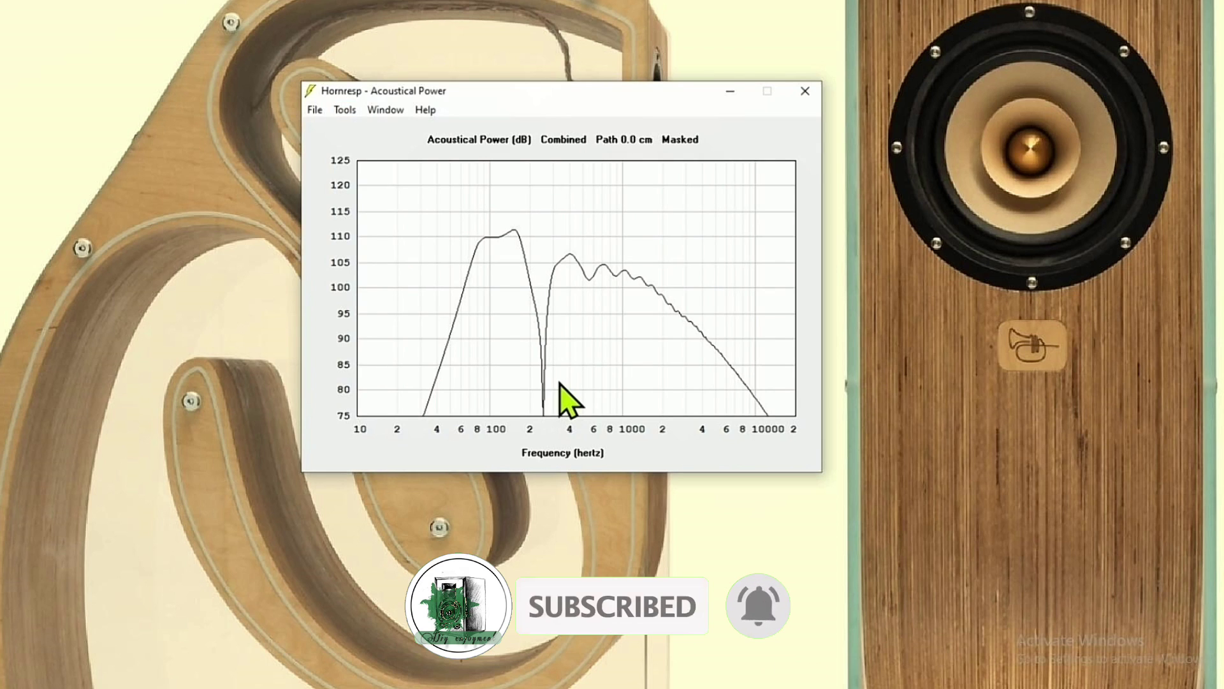